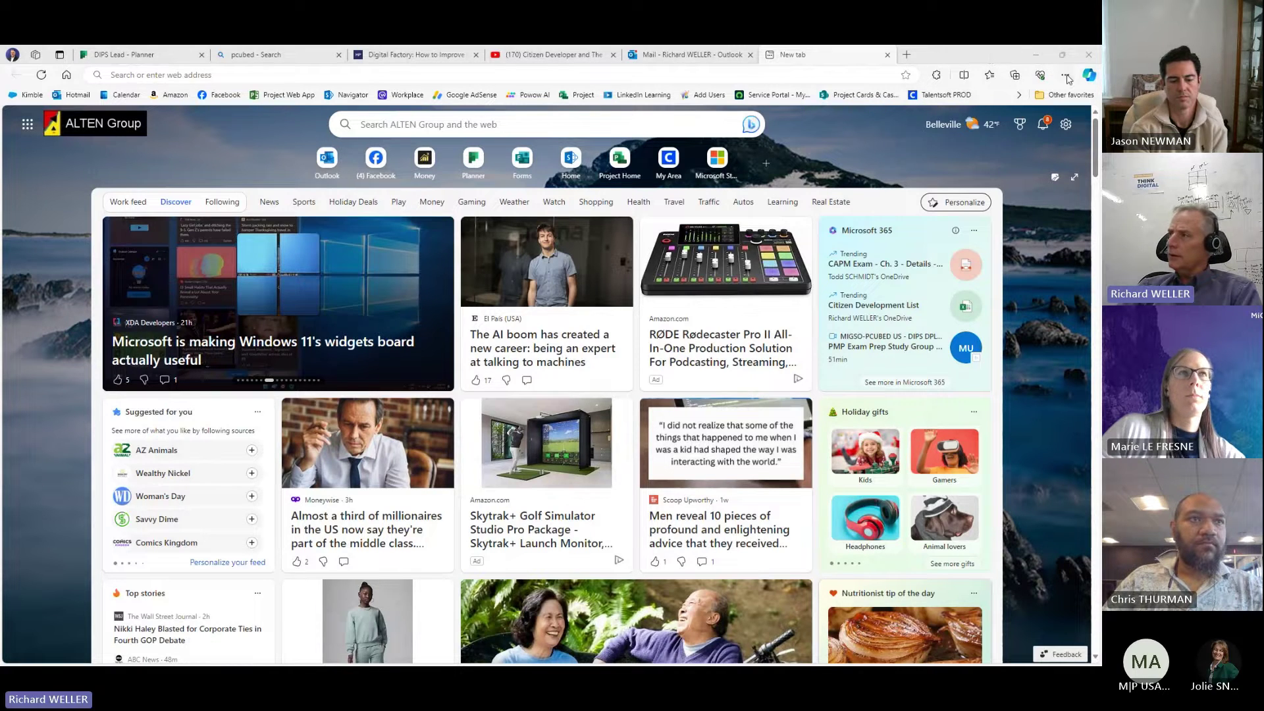
Step: Open the Copilot sidebar and scroll through the earlier Power Skills and Business Acumen answer
{"action": "left_click", "coordinate": [1090, 74]}
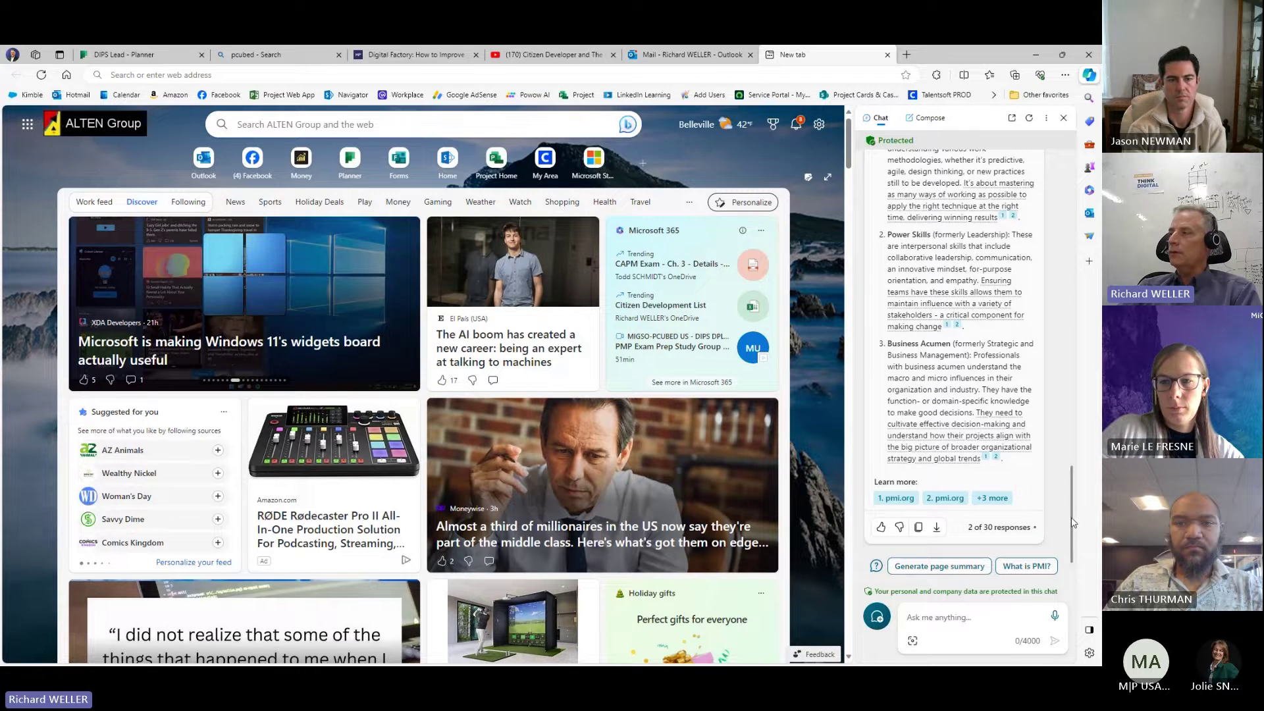
{"action": "left_click_drag", "start_coordinate": [1073, 520], "coordinate": [1069, 105]}
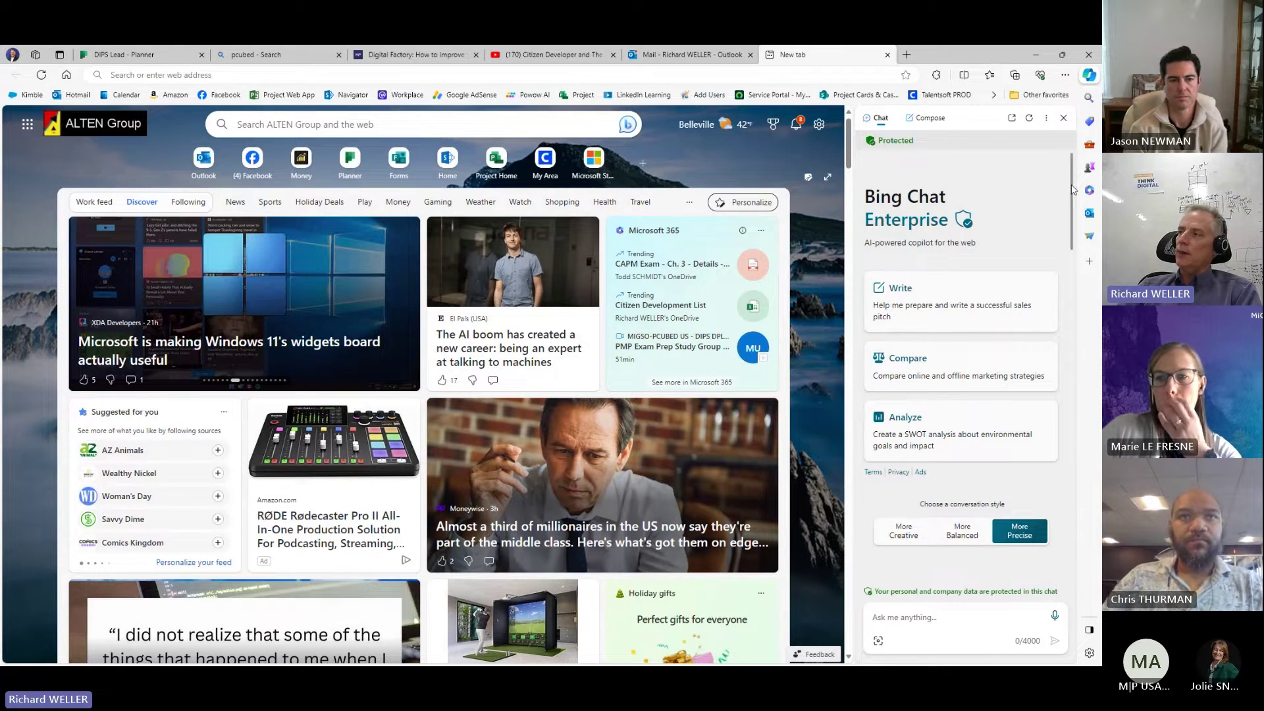
{"action": "left_click_drag", "start_coordinate": [1072, 190], "coordinate": [1029, 532]}
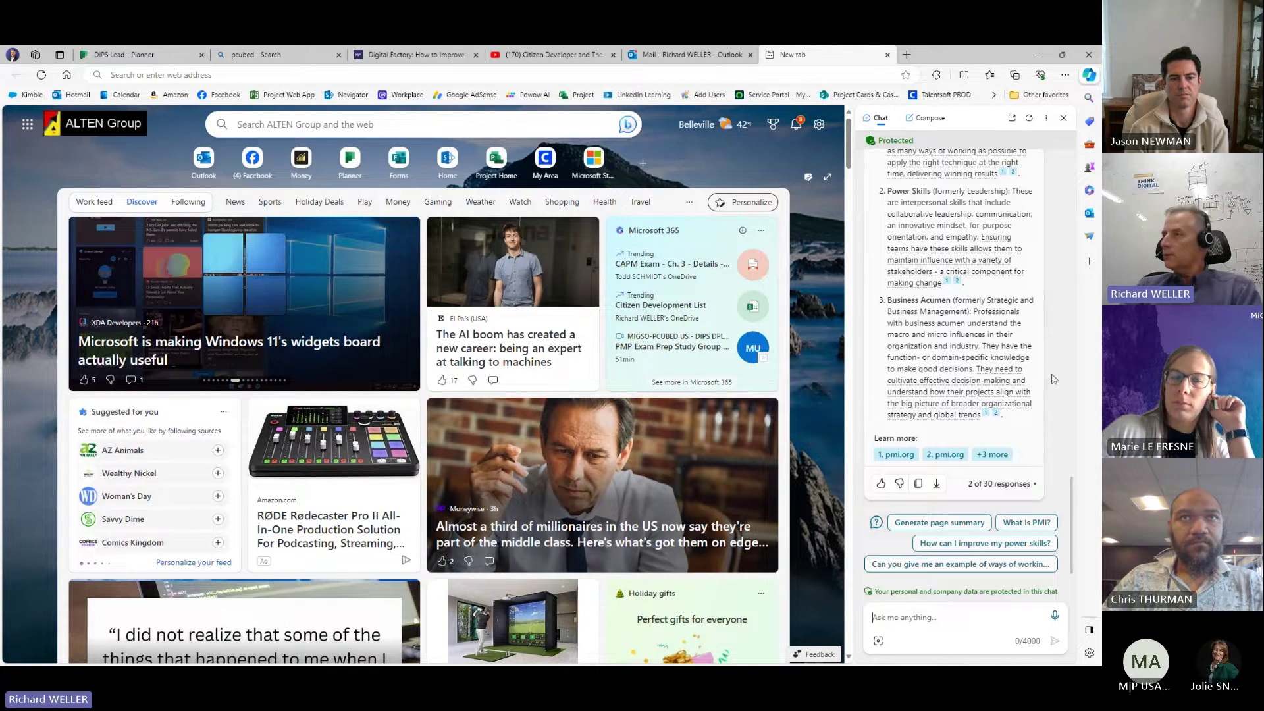
{"action": "mouse_move", "coordinate": [895, 142]}
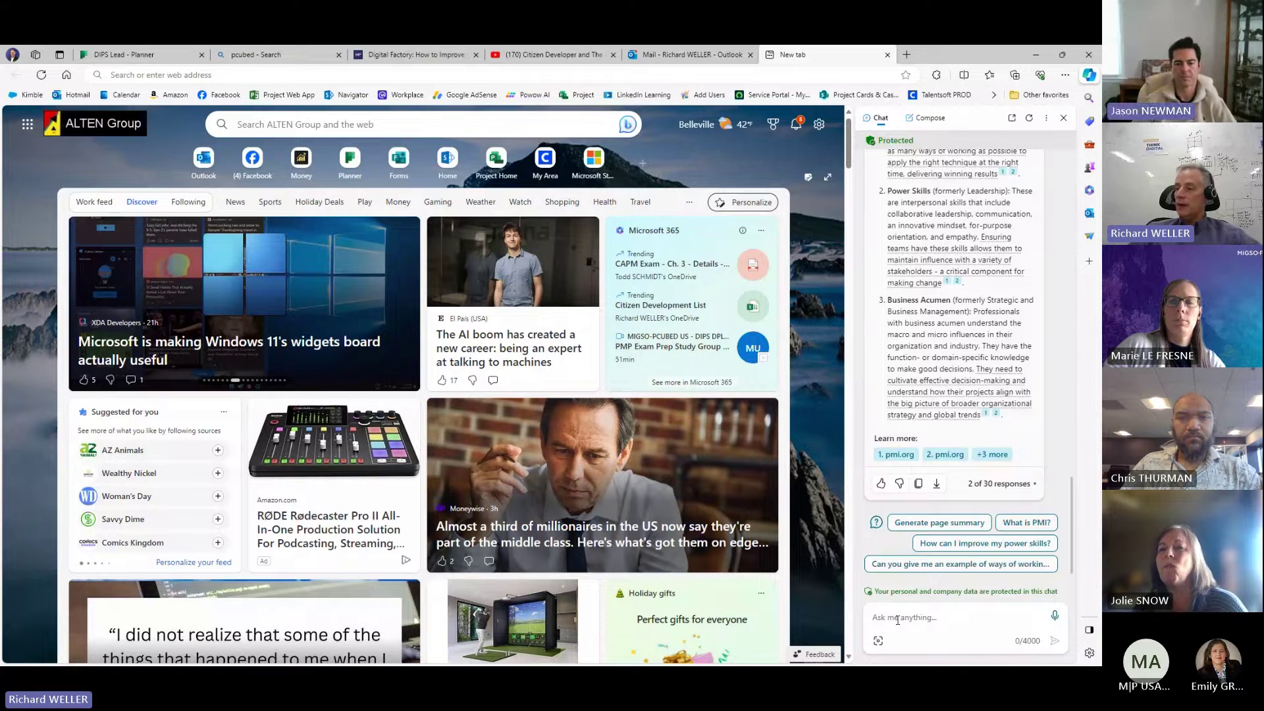
Step: Ask Copilot to 'Create me an image of a happy cartoon cat'
{"action": "left_click", "coordinate": [906, 611]}
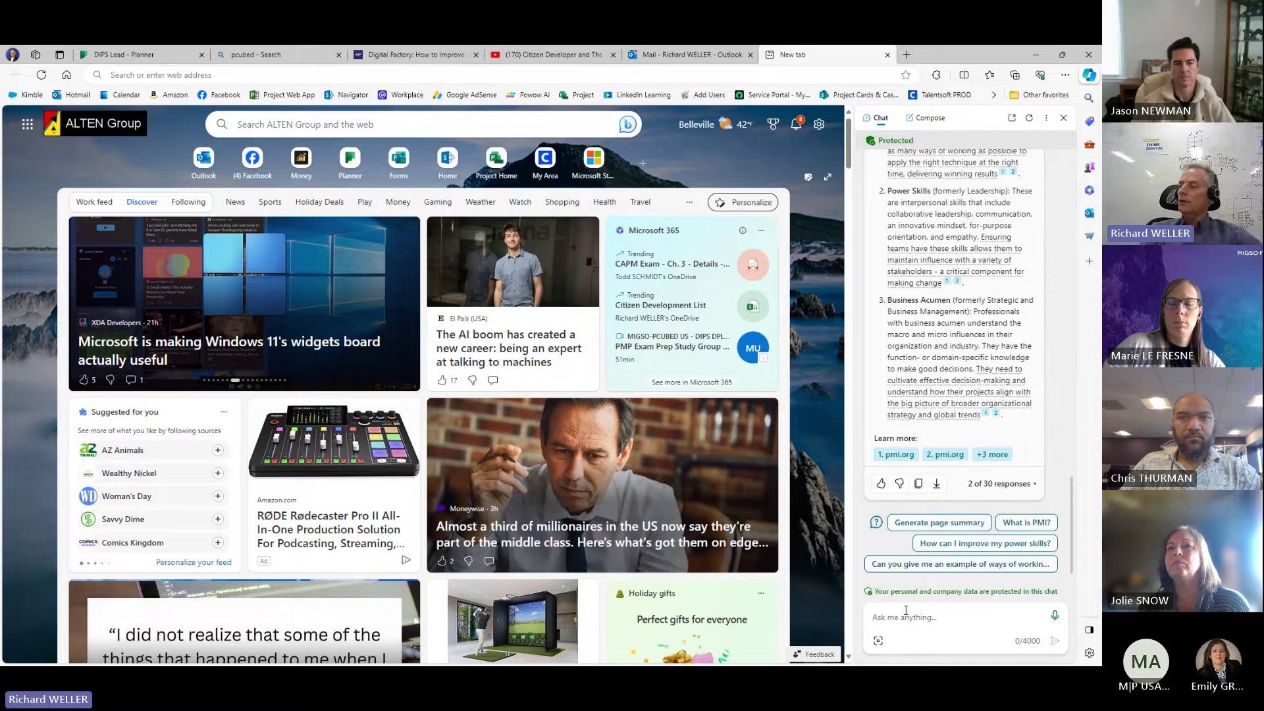
{"action": "type", "text": "Create :me "}
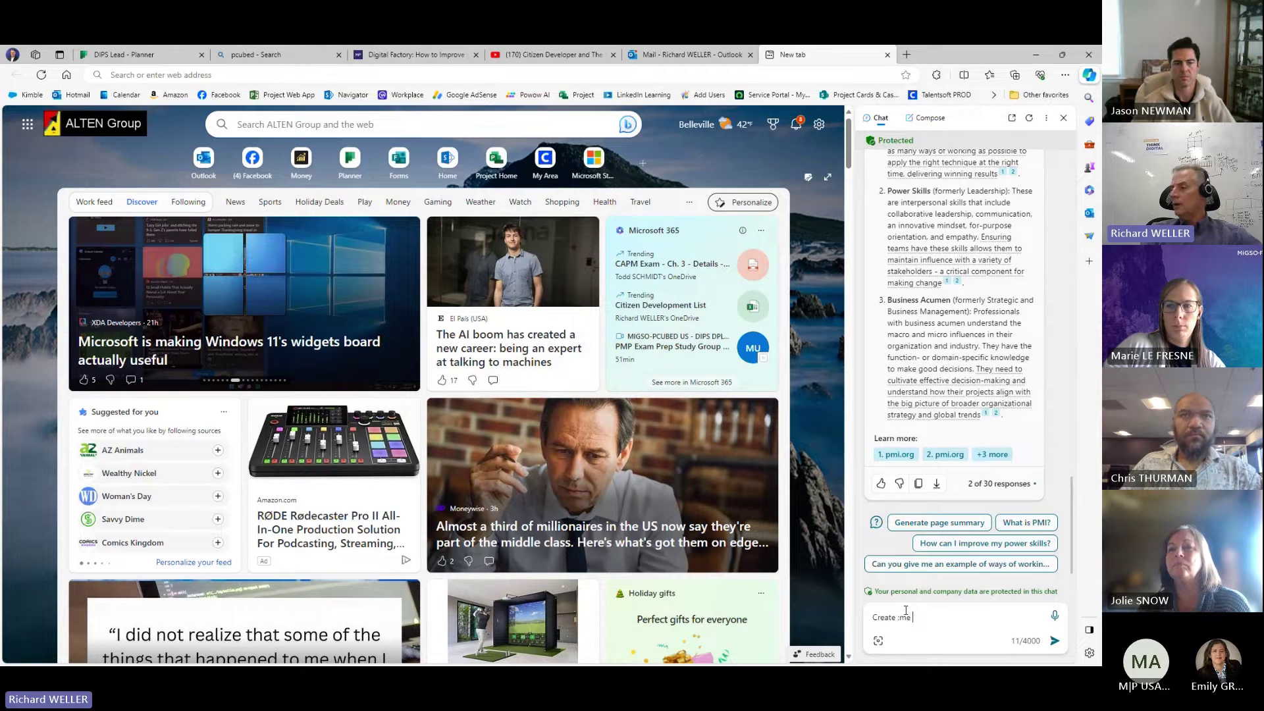
{"action": "type", "text": "an image o"}
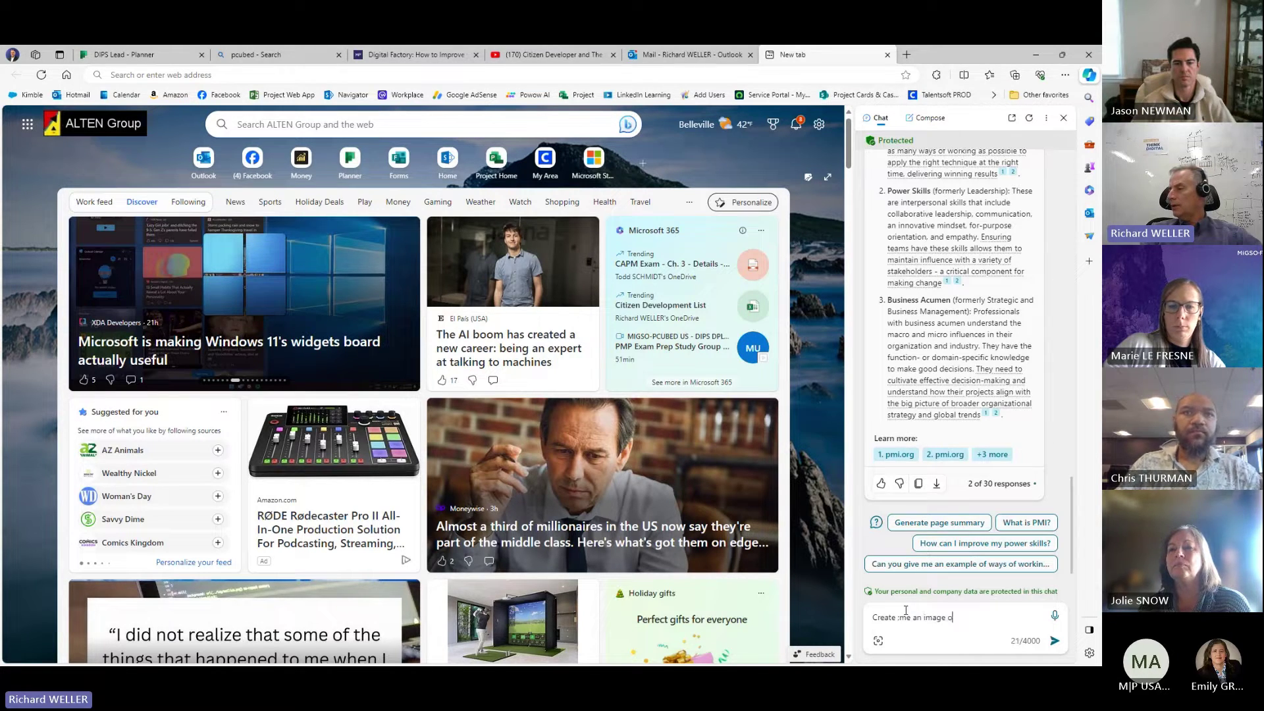
{"action": "type", "text": "f ha"}
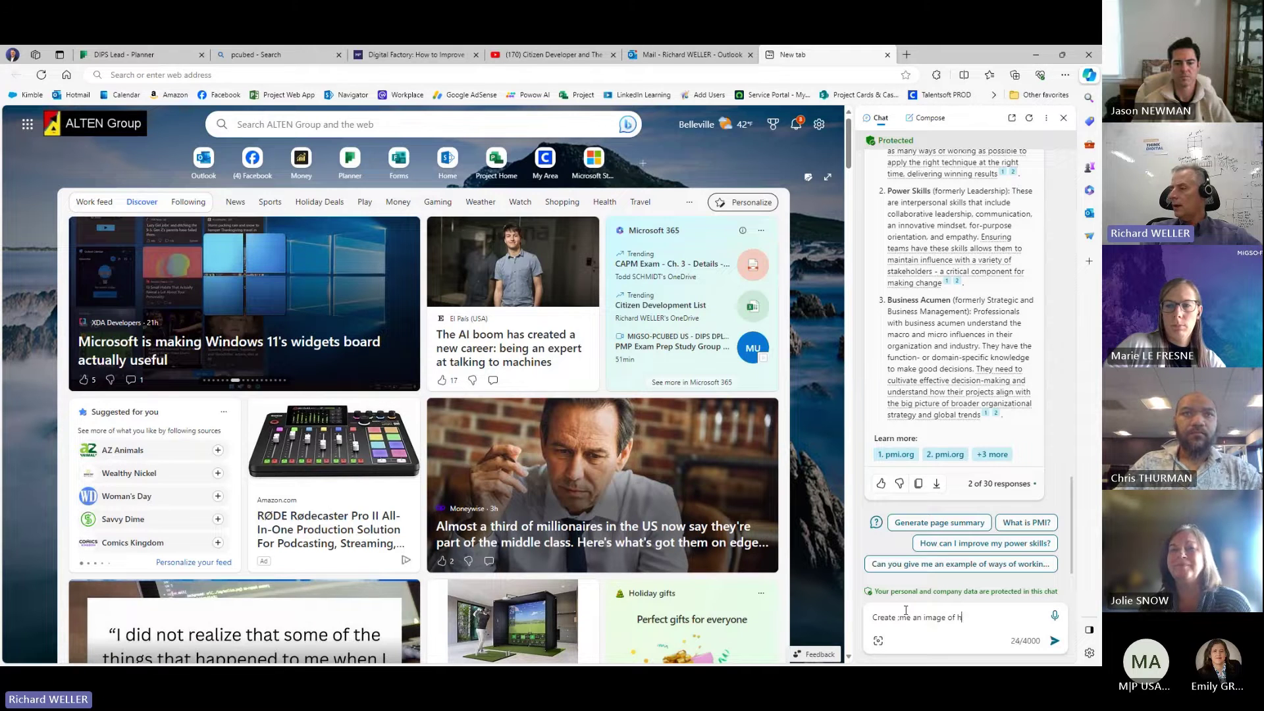
{"action": "key", "text": "BackSpace"}
{"action": "type", "text": "a happ"}
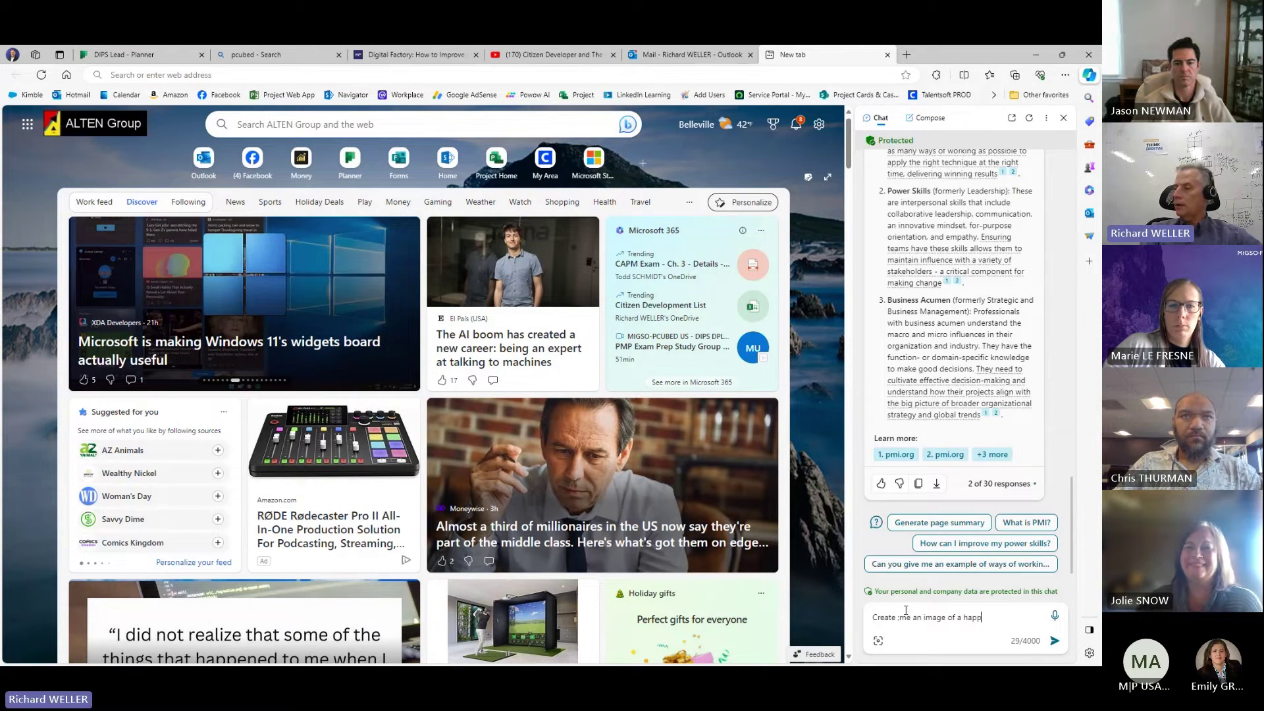
{"action": "type", "text": "y cartoon "}
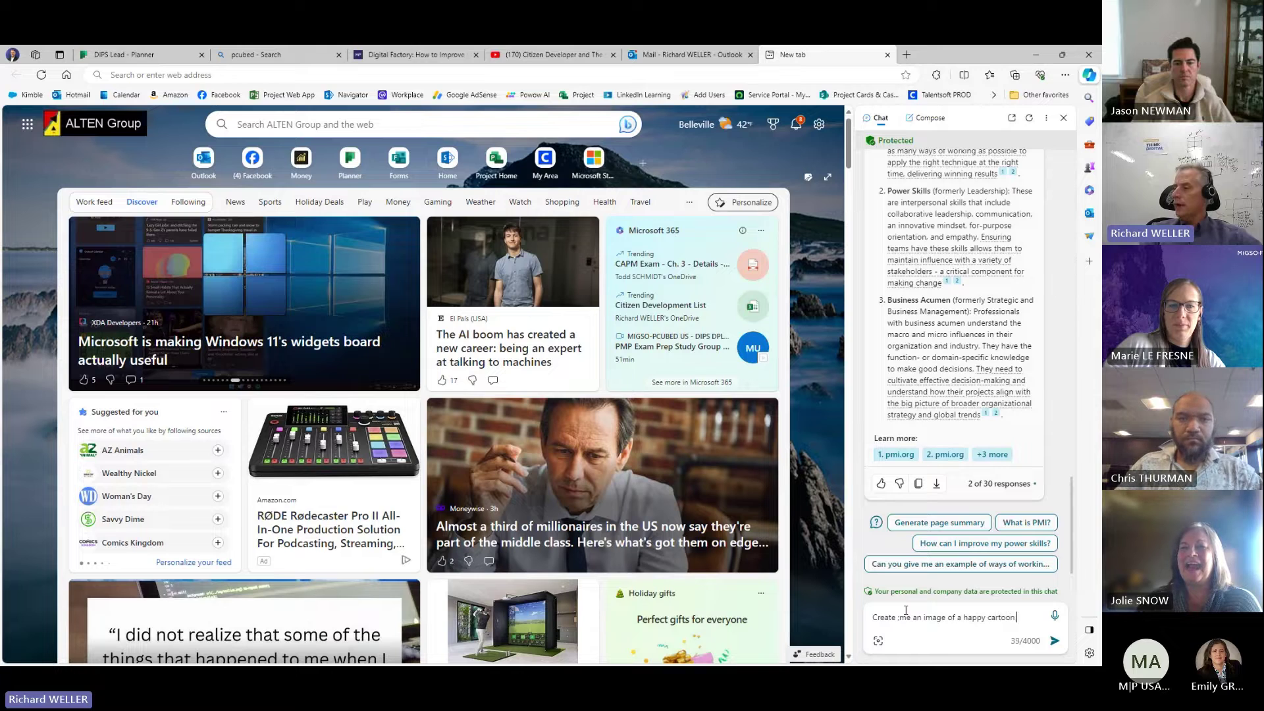
{"action": "type", "text": "cat"}
{"action": "key", "text": "Return"}
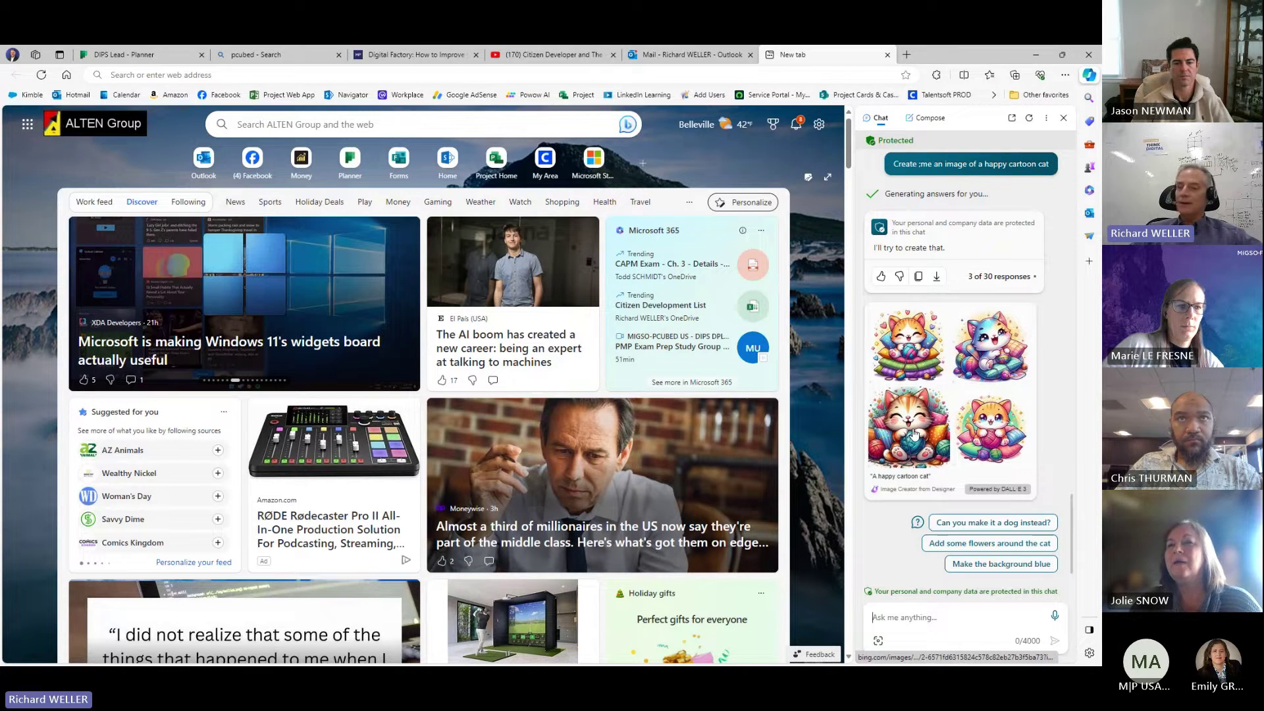
Step: Open the third cat image in Image Creator, then close its detail view and the tab
{"action": "left_click", "coordinate": [915, 442]}
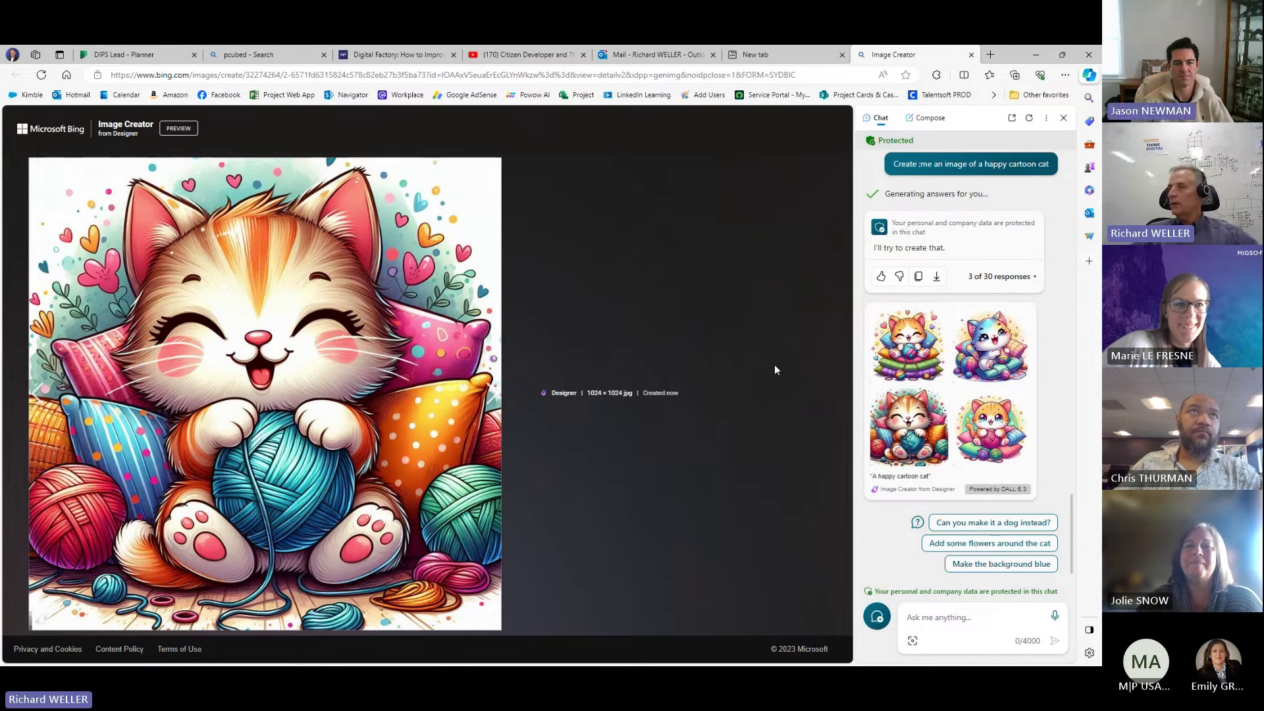
{"action": "left_click", "coordinate": [519, 219]}
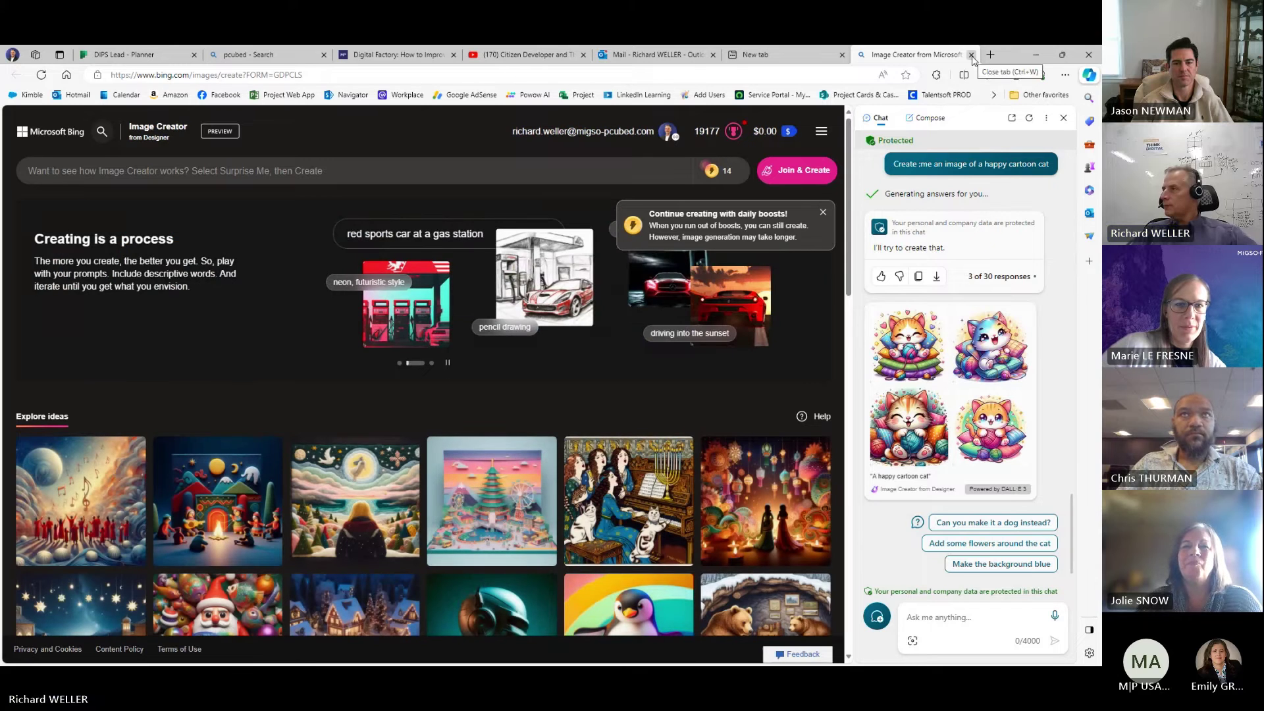
{"action": "left_click", "coordinate": [971, 56]}
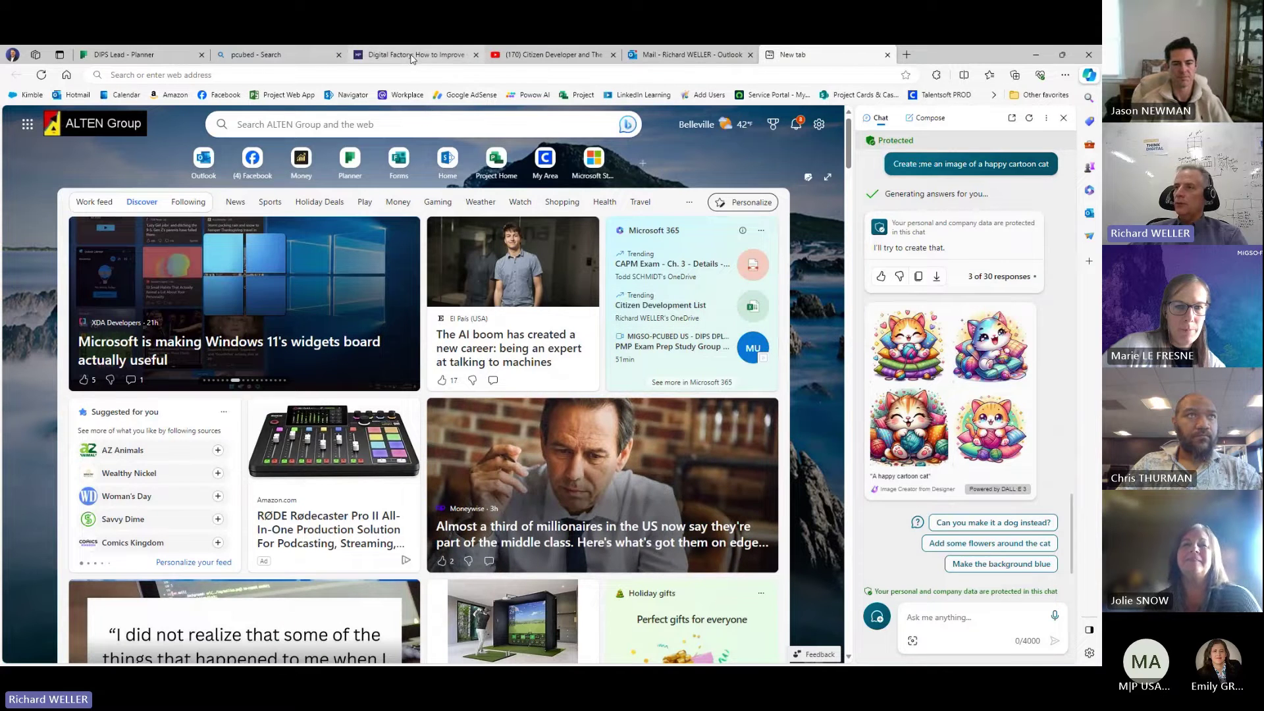
Step: On the Digital Factory article, start a new Copilot topic and generate a page summary
{"action": "left_click", "coordinate": [415, 55]}
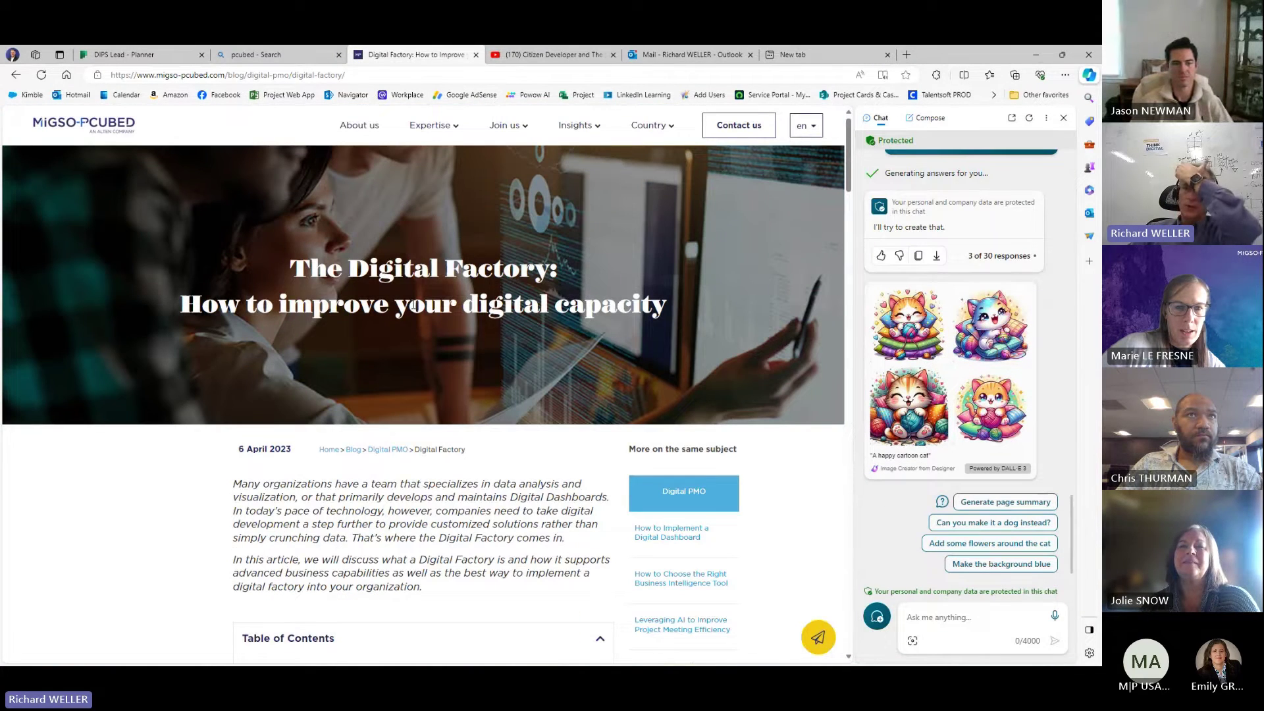
{"action": "scroll", "coordinate": [415, 323], "scroll_direction": "down", "scroll_amount": 1}
{"action": "scroll", "coordinate": [399, 314], "scroll_direction": "up", "scroll_amount": 1}
{"action": "scroll", "coordinate": [409, 291], "scroll_direction": "down", "scroll_amount": 2}
{"action": "scroll", "coordinate": [404, 296], "scroll_direction": "up", "scroll_amount": 1}
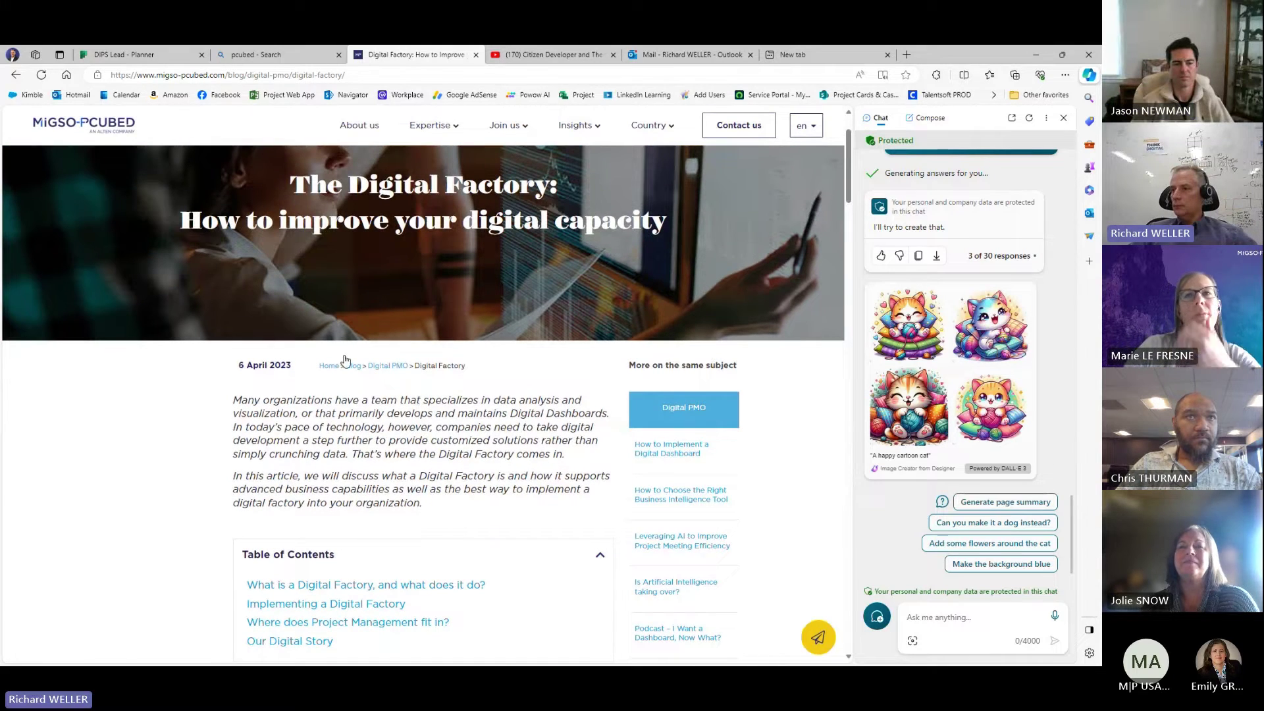
{"action": "scroll", "coordinate": [339, 369], "scroll_direction": "down", "scroll_amount": 5}
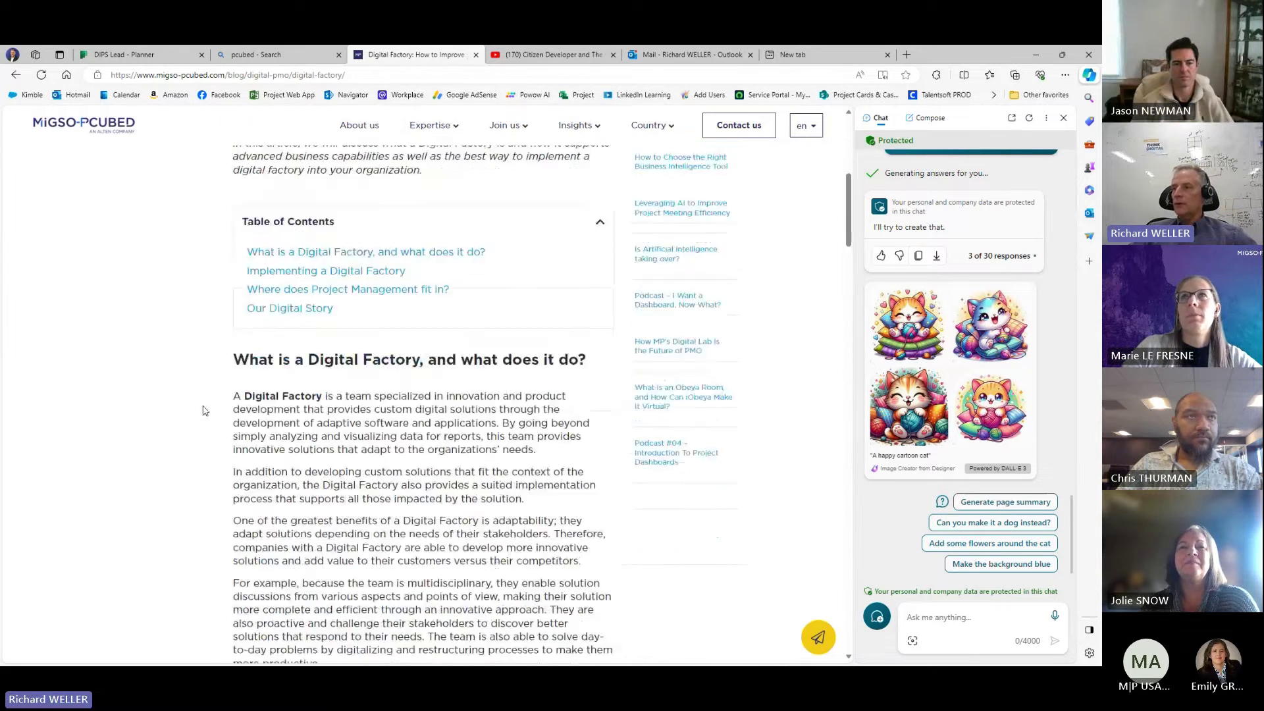
{"action": "left_click", "coordinate": [878, 618]}
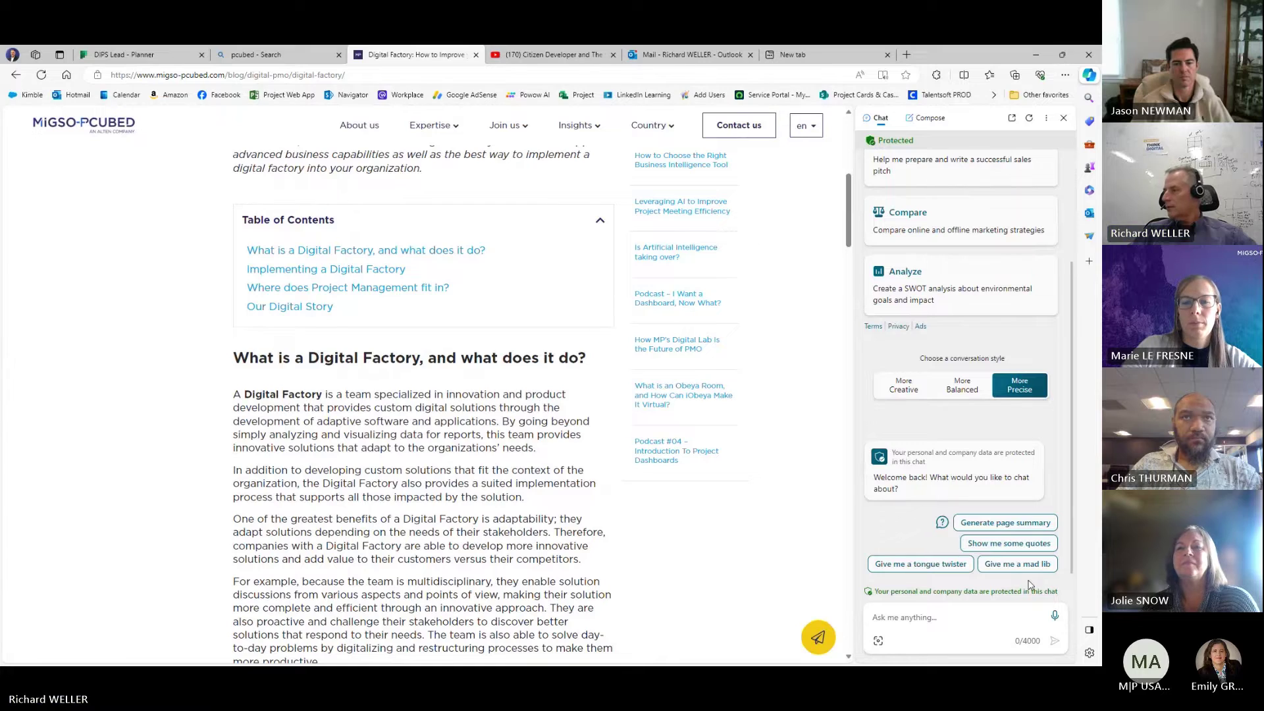
{"action": "left_click", "coordinate": [995, 523]}
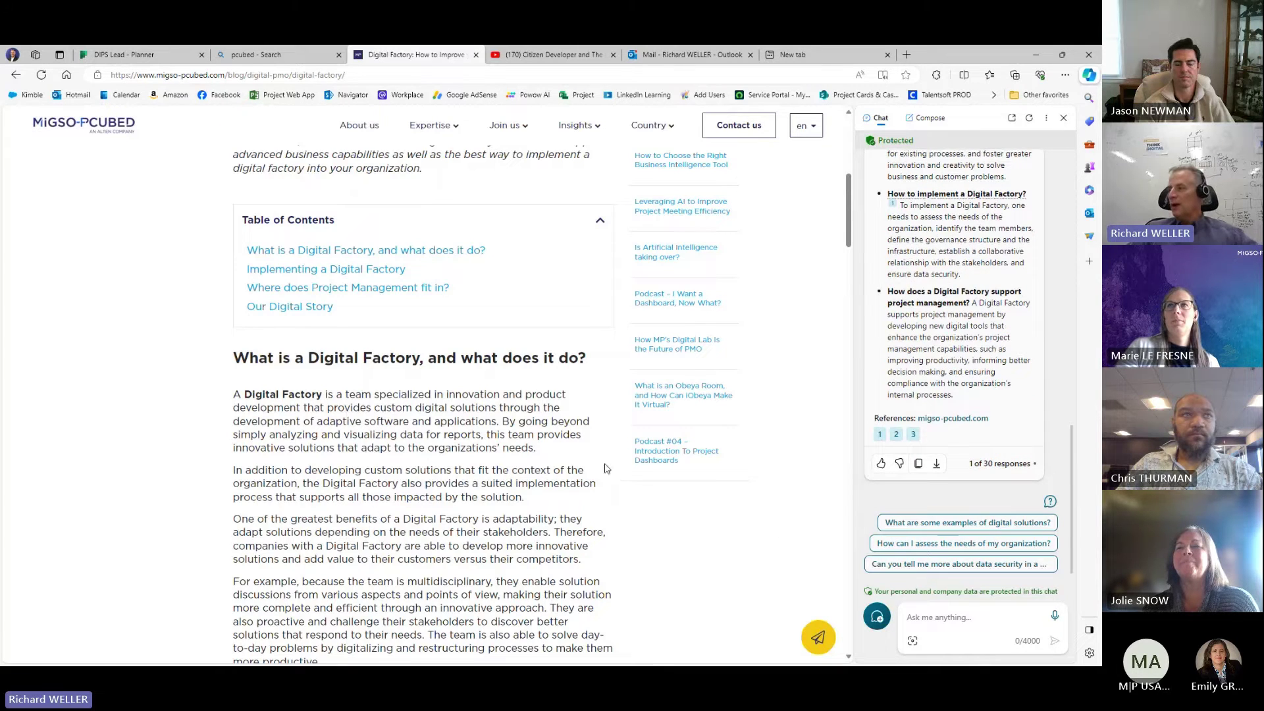
Step: Ask Copilot about the PMI Talent Triangle, stopping the answer once its three sides are listed
{"action": "left_click", "coordinate": [928, 617]}
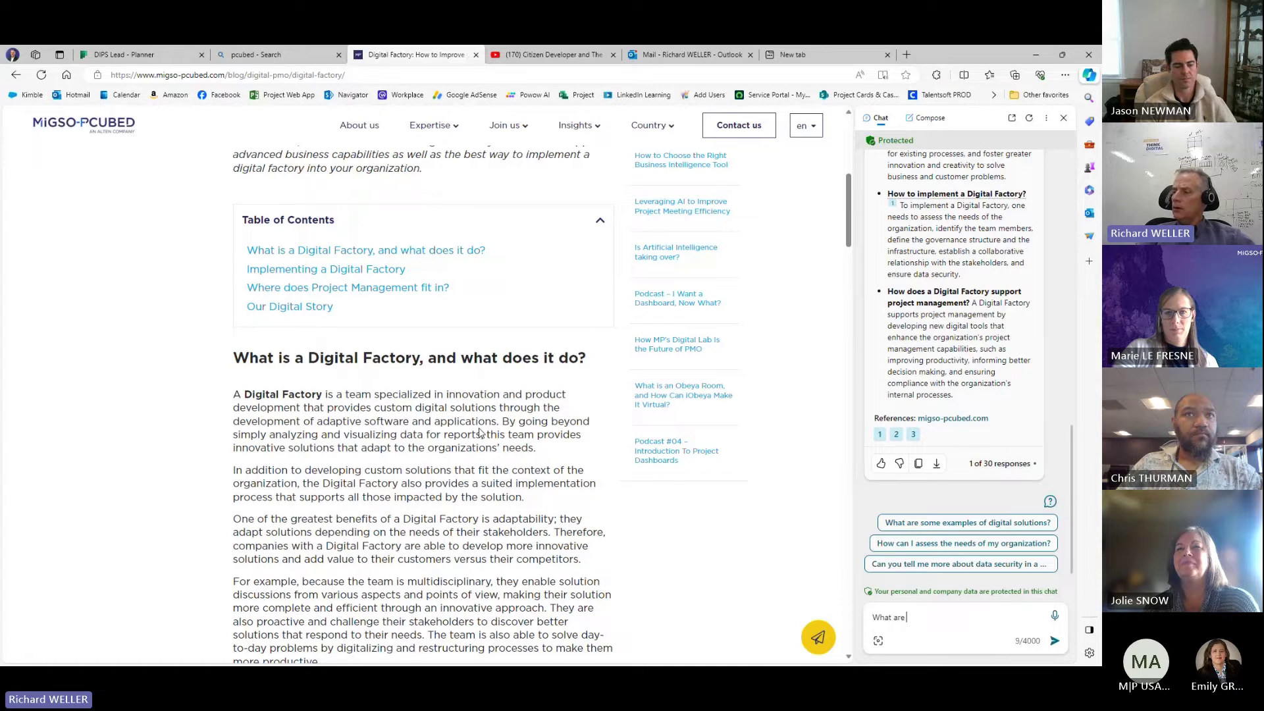
{"action": "type", "text": "hree legs of PMI's Talent T"}
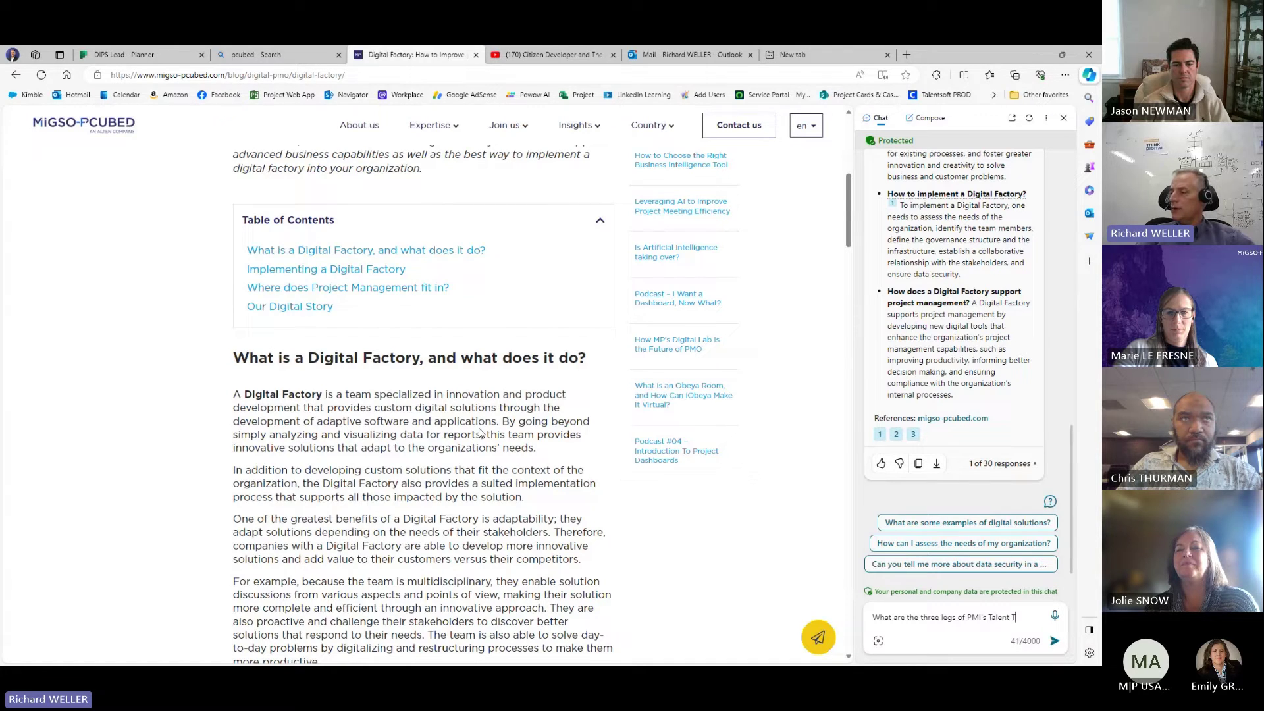
{"action": "type", "text": "angle?"}
{"action": "key", "text": "Return"}
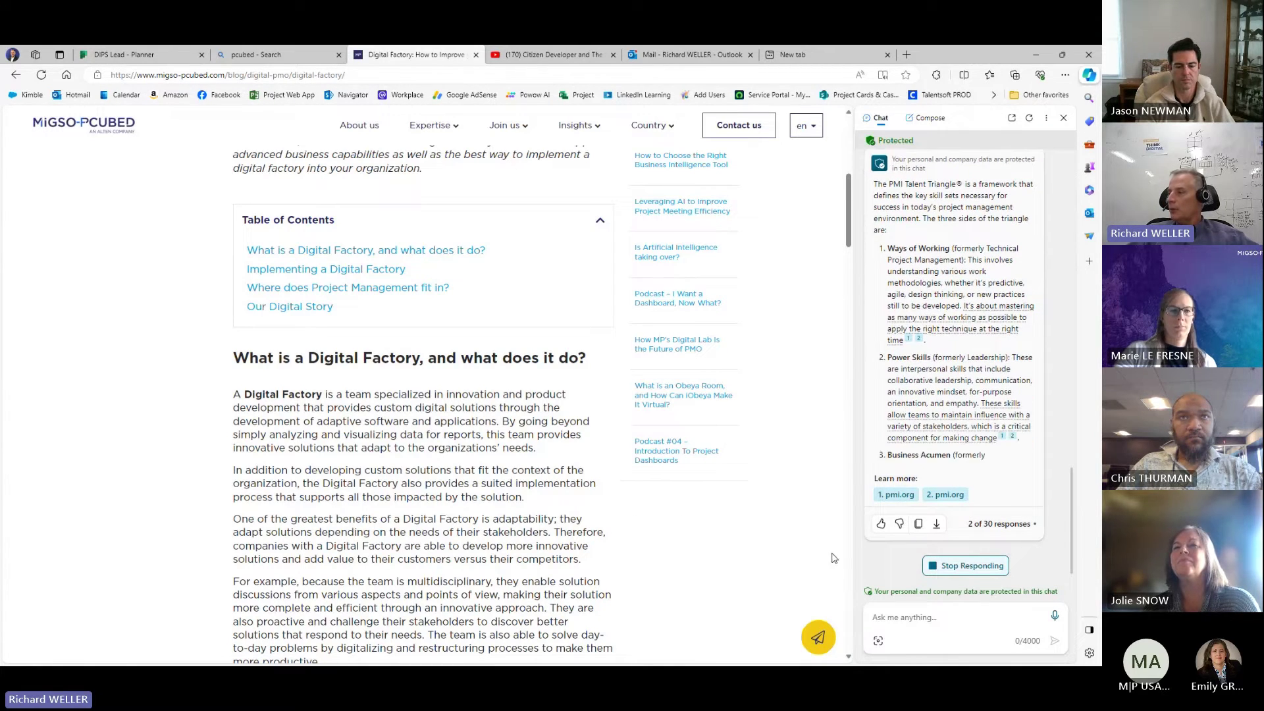
{"action": "left_click", "coordinate": [974, 567]}
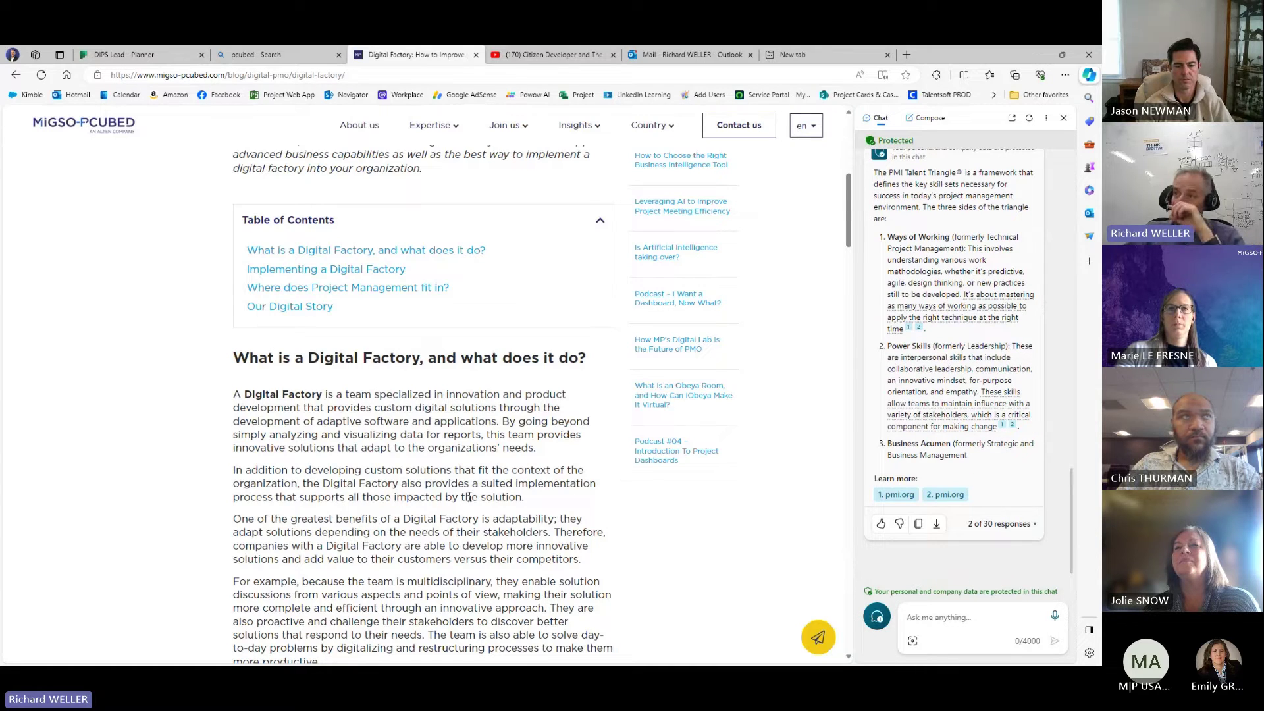
Step: On the Citizen Developer and The Digital PMO video, ask Copilot to 'Create a summary of this video'
{"action": "left_click", "coordinate": [545, 54]}
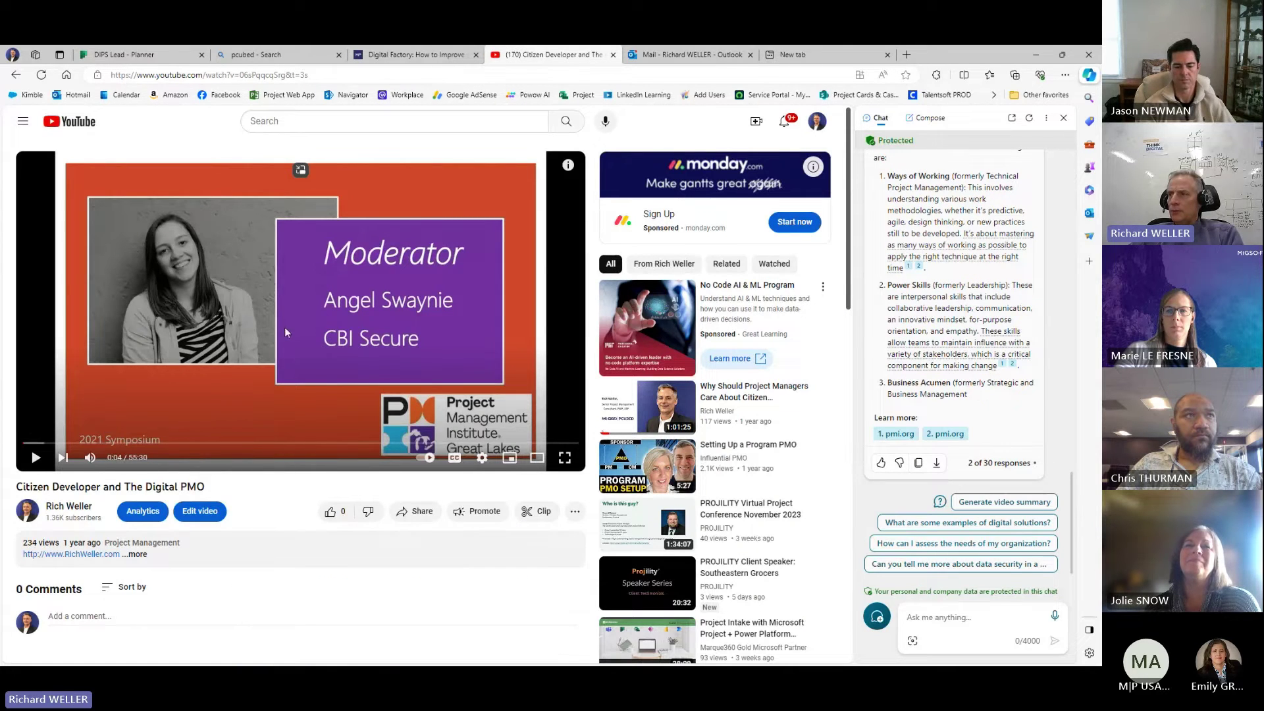
{"action": "left_click", "coordinate": [941, 631]}
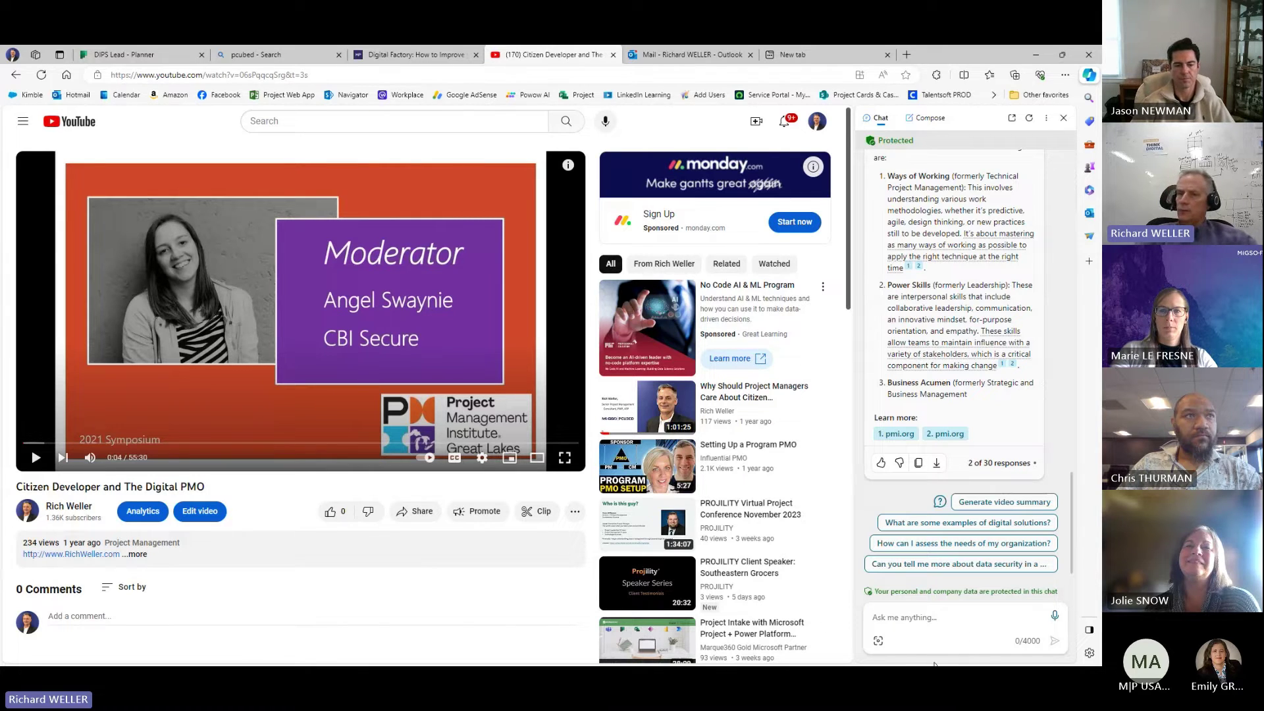
{"action": "type", "text": "Creat"}
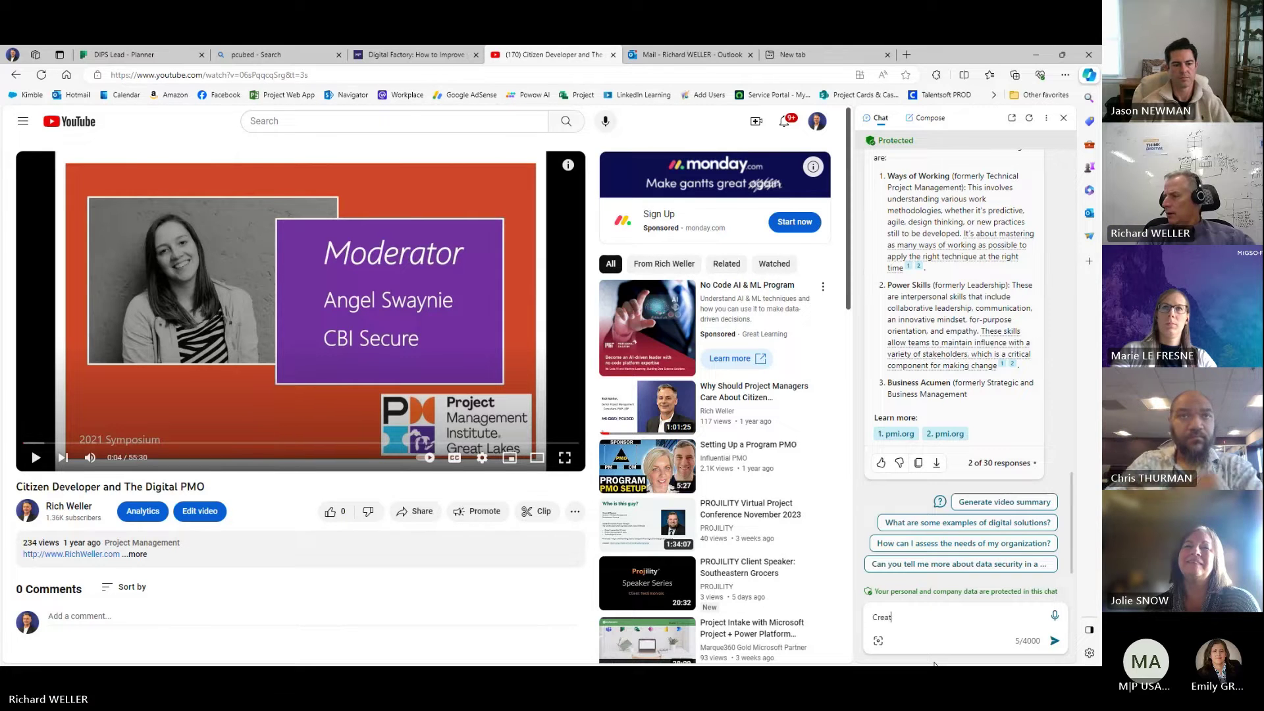
{"action": "type", "text": "e a summary"}
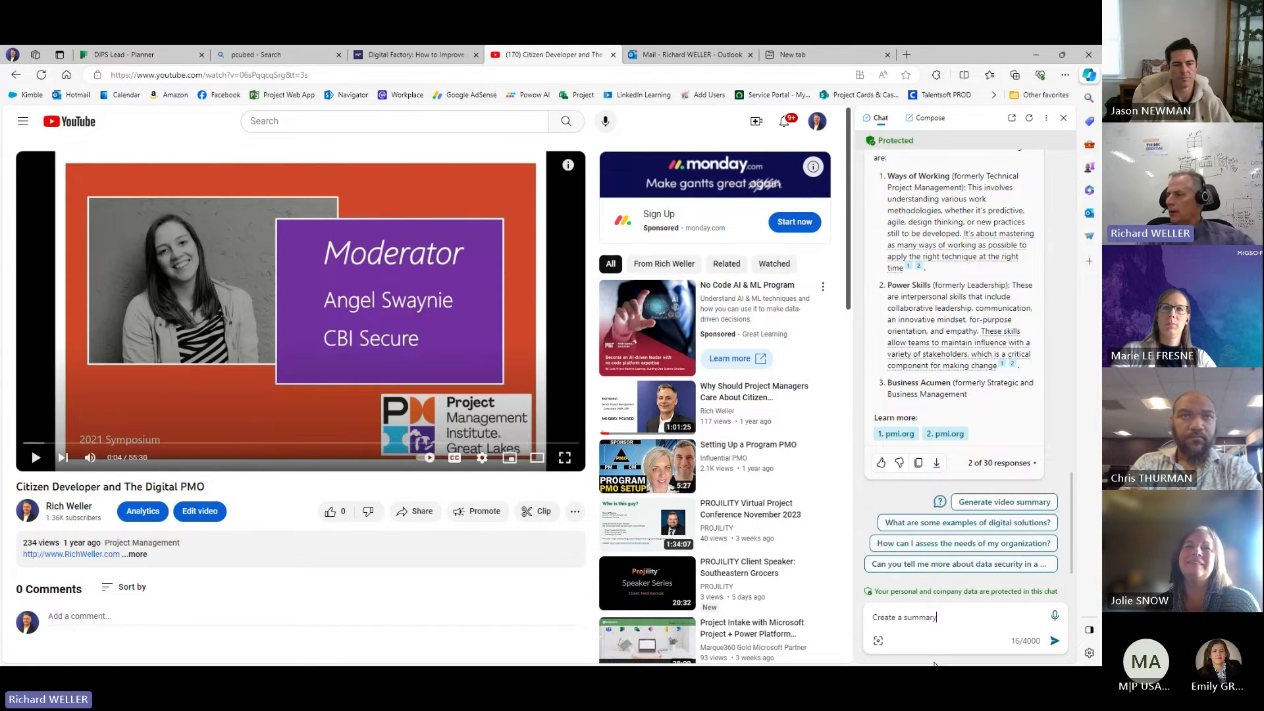
{"action": "type", "text": " of this video"}
{"action": "key", "text": "Return"}
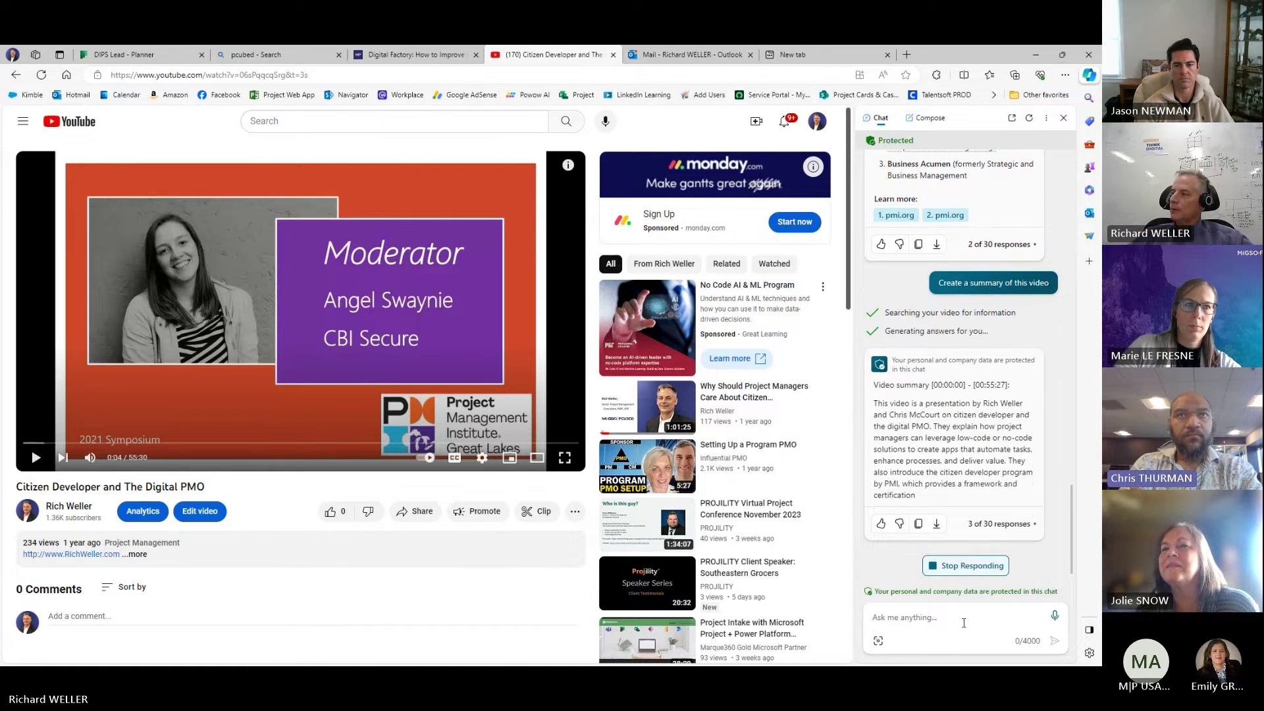
Step: Stop the streaming video summary once the introduction and agenda highlights appear
{"action": "left_click", "coordinate": [974, 569]}
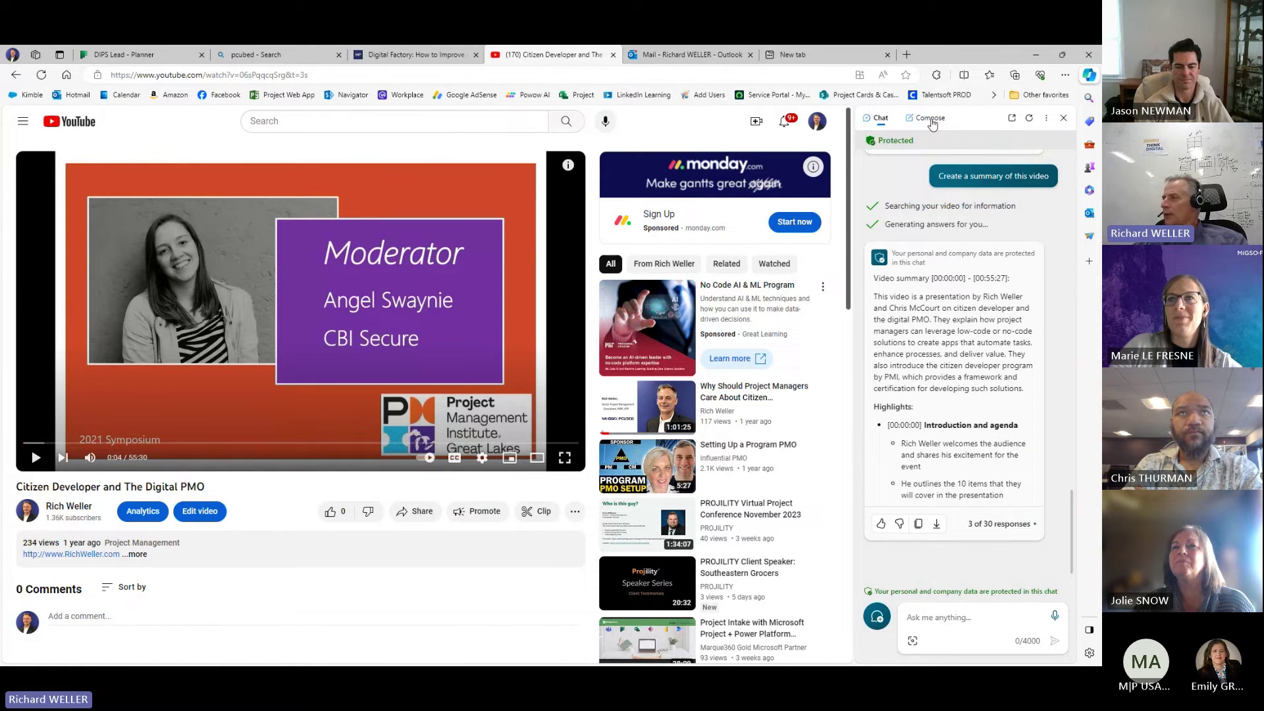
Step: In Compose, enter the topic 'The benefits of a Digital PMO' with LinkedIn Post format and Short length
{"action": "left_click", "coordinate": [931, 119]}
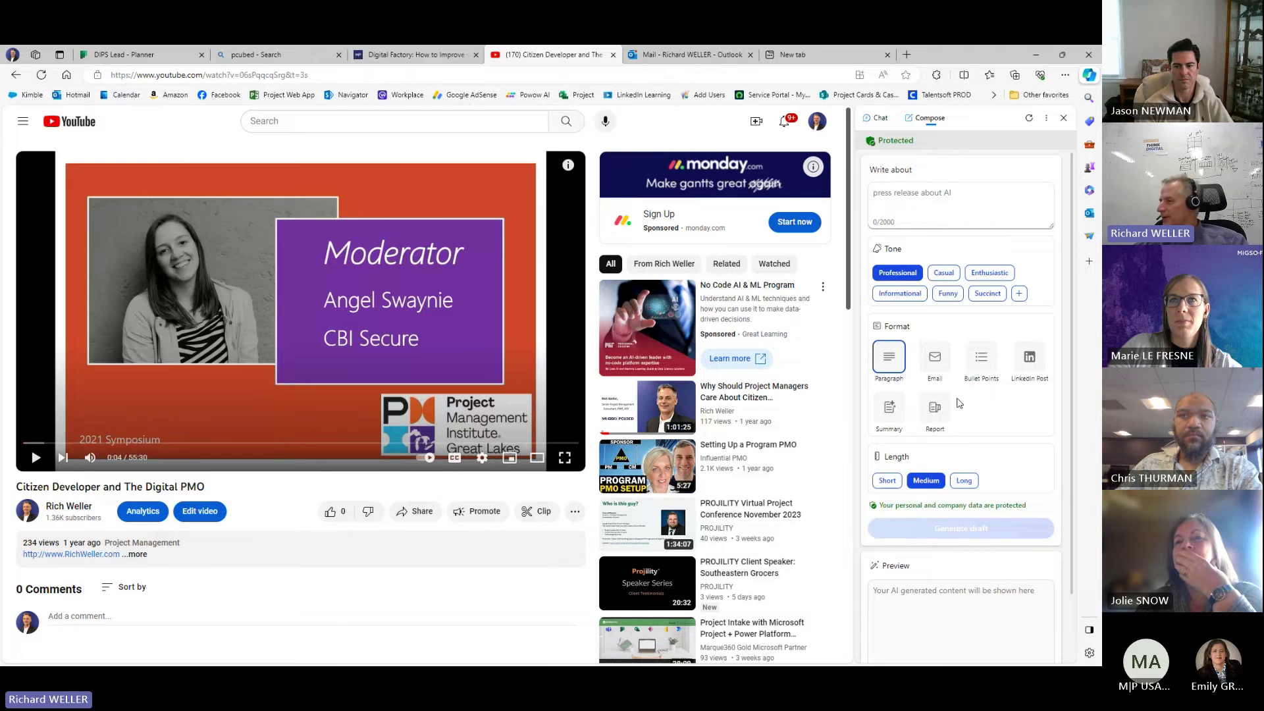
{"action": "left_click", "coordinate": [934, 224]}
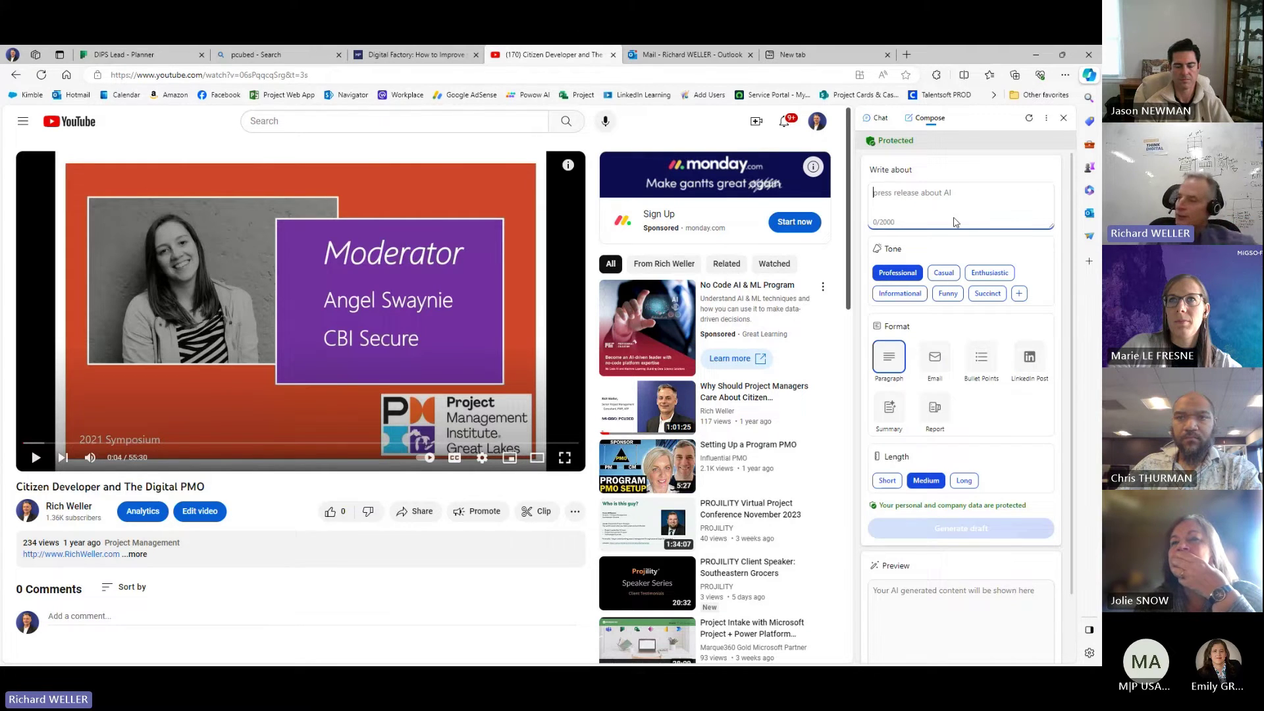
{"action": "type", "text": "Di"}
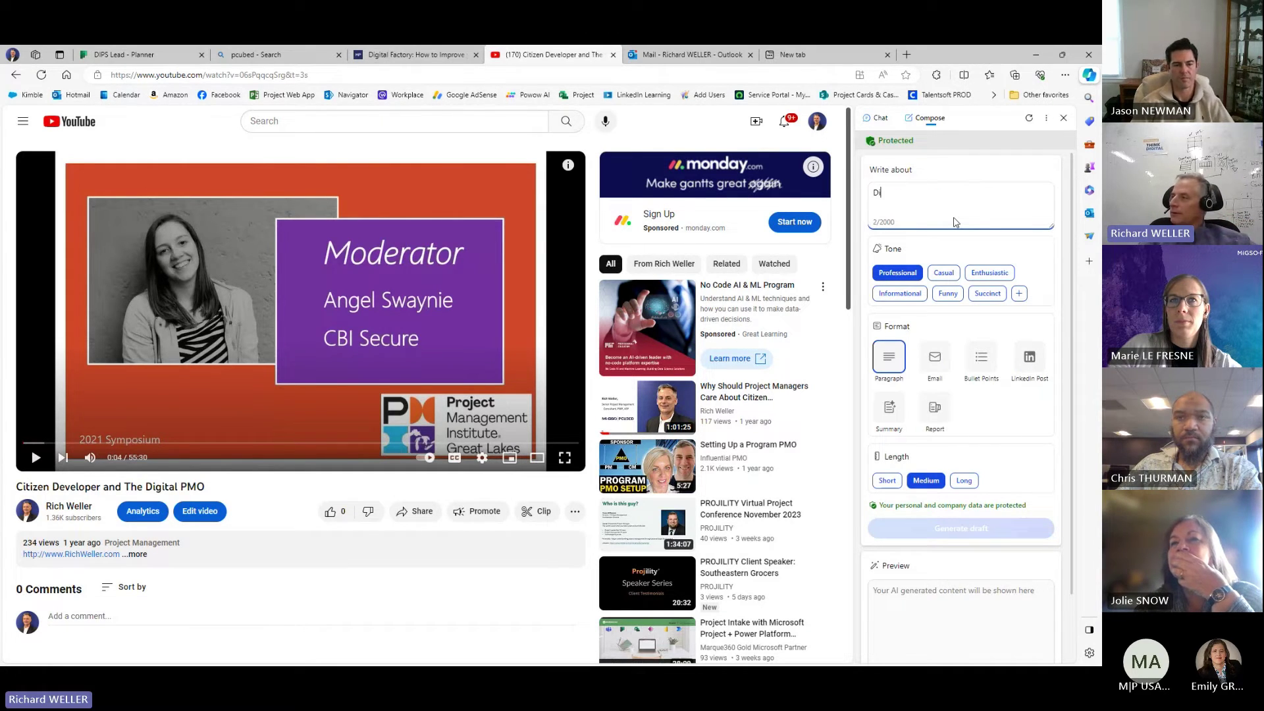
{"action": "key", "text": "BackSpace"}
{"action": "type", "text": "The benefit"}
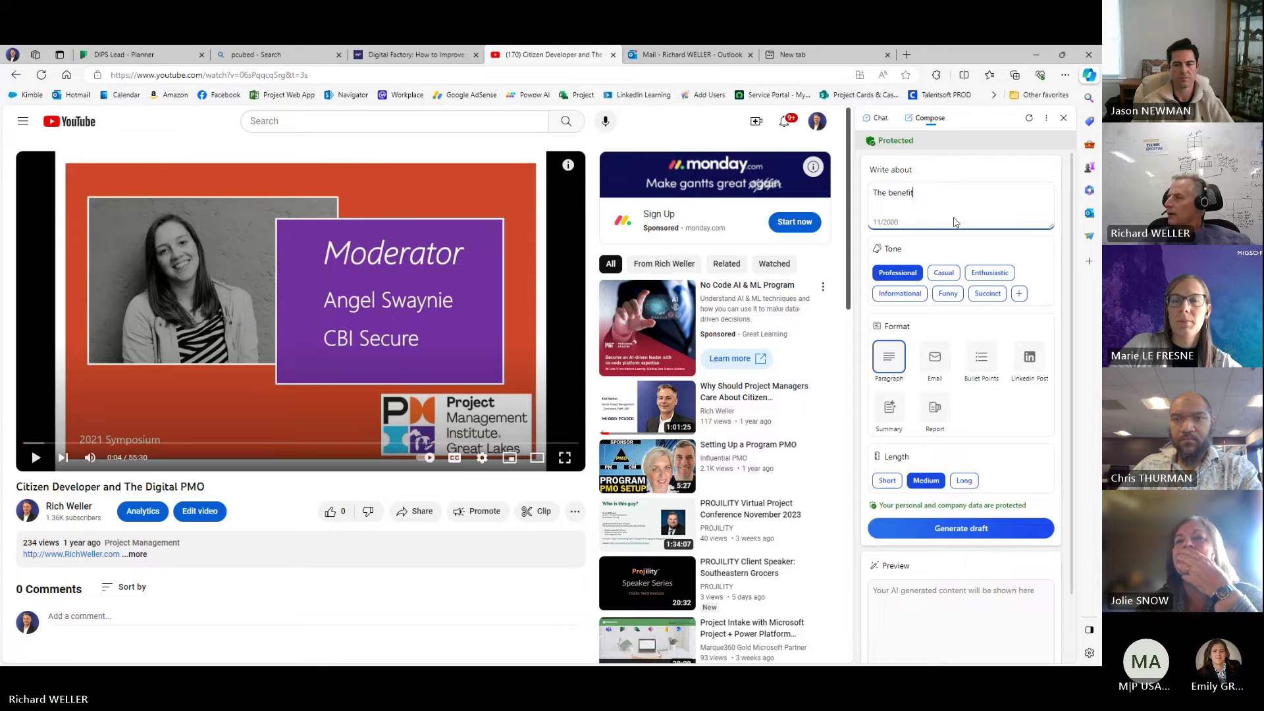
{"action": "type", "text": "s of a Dig"}
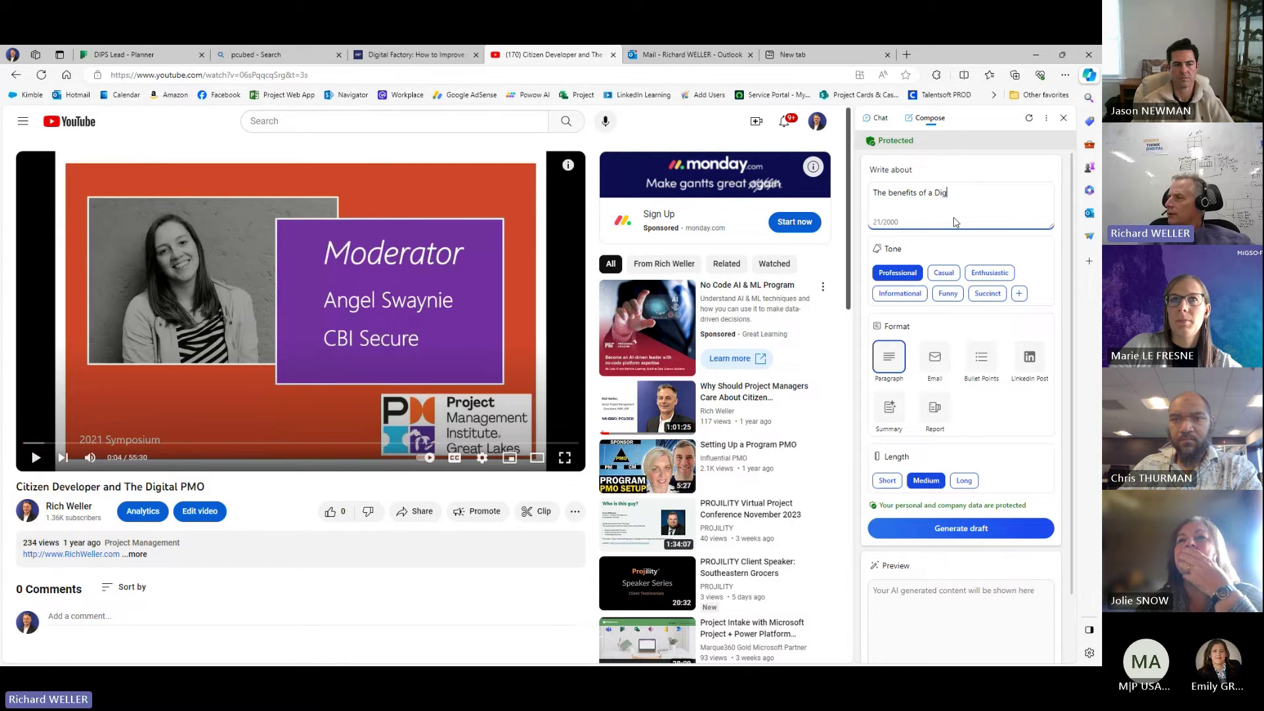
{"action": "type", "text": "ital PMO"}
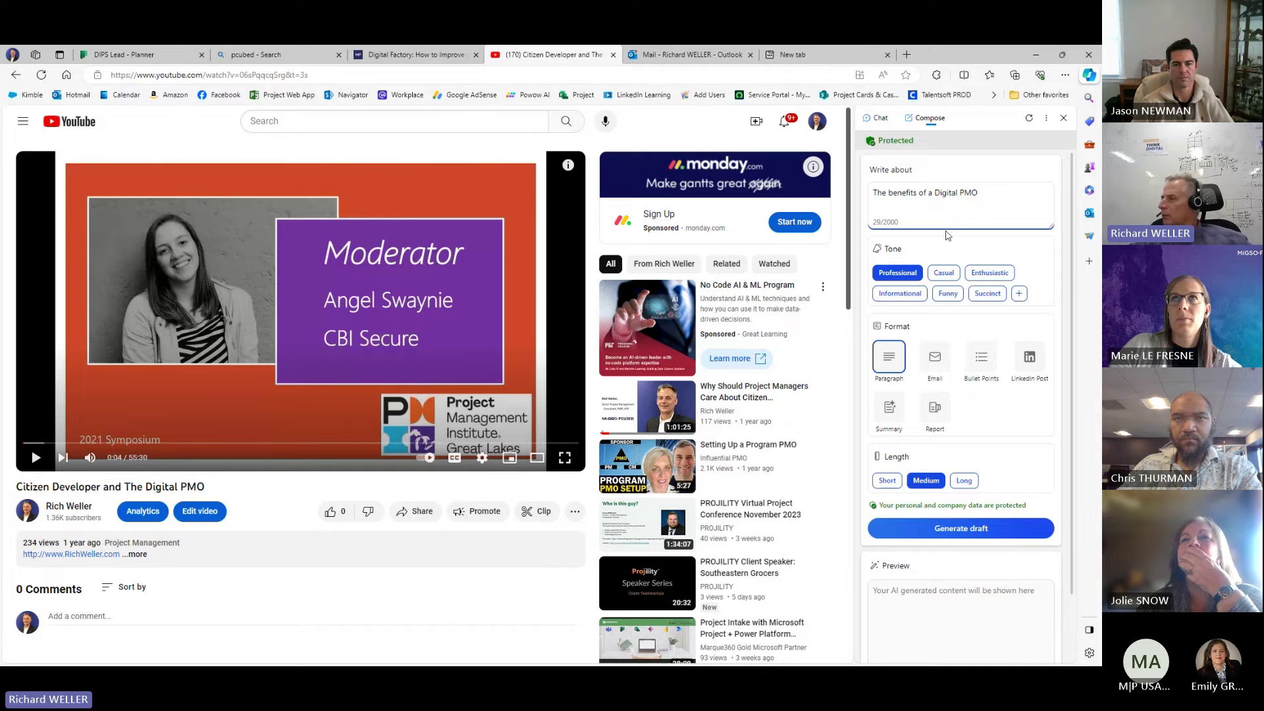
{"action": "left_click", "coordinate": [1031, 361]}
{"action": "left_click", "coordinate": [1031, 364]}
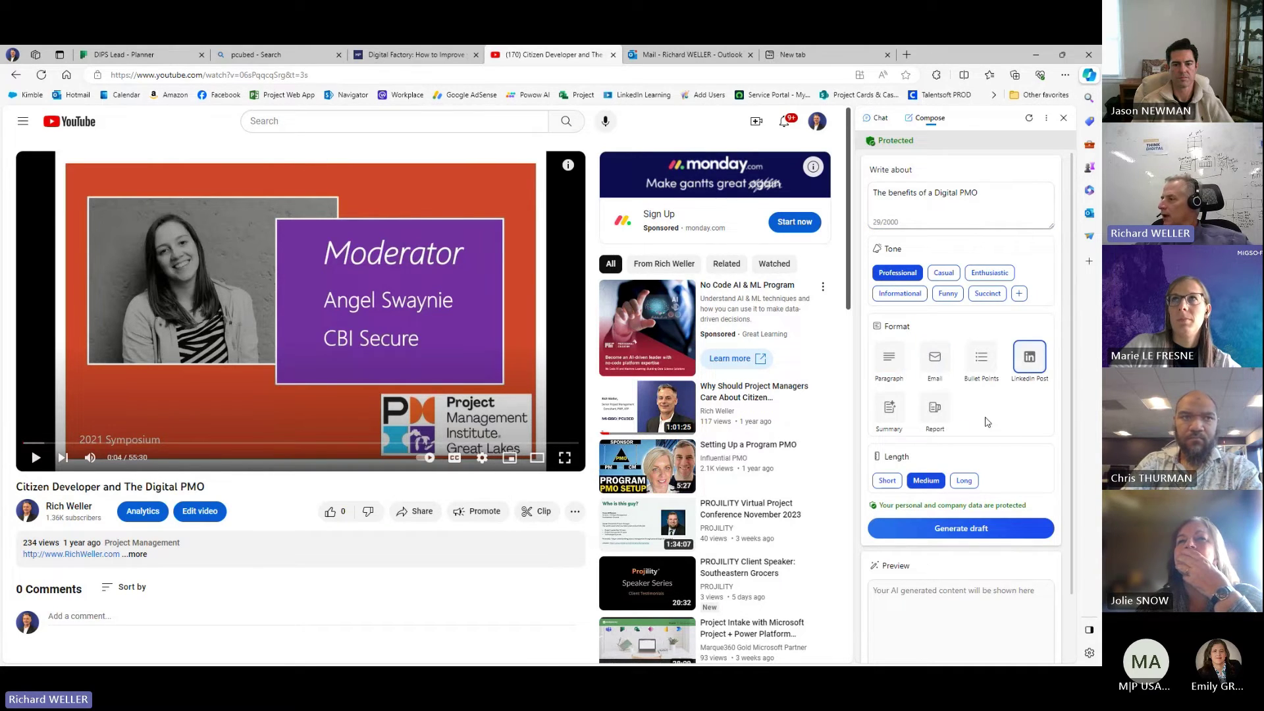
{"action": "scroll", "coordinate": [988, 422], "scroll_direction": "down", "scroll_amount": 1}
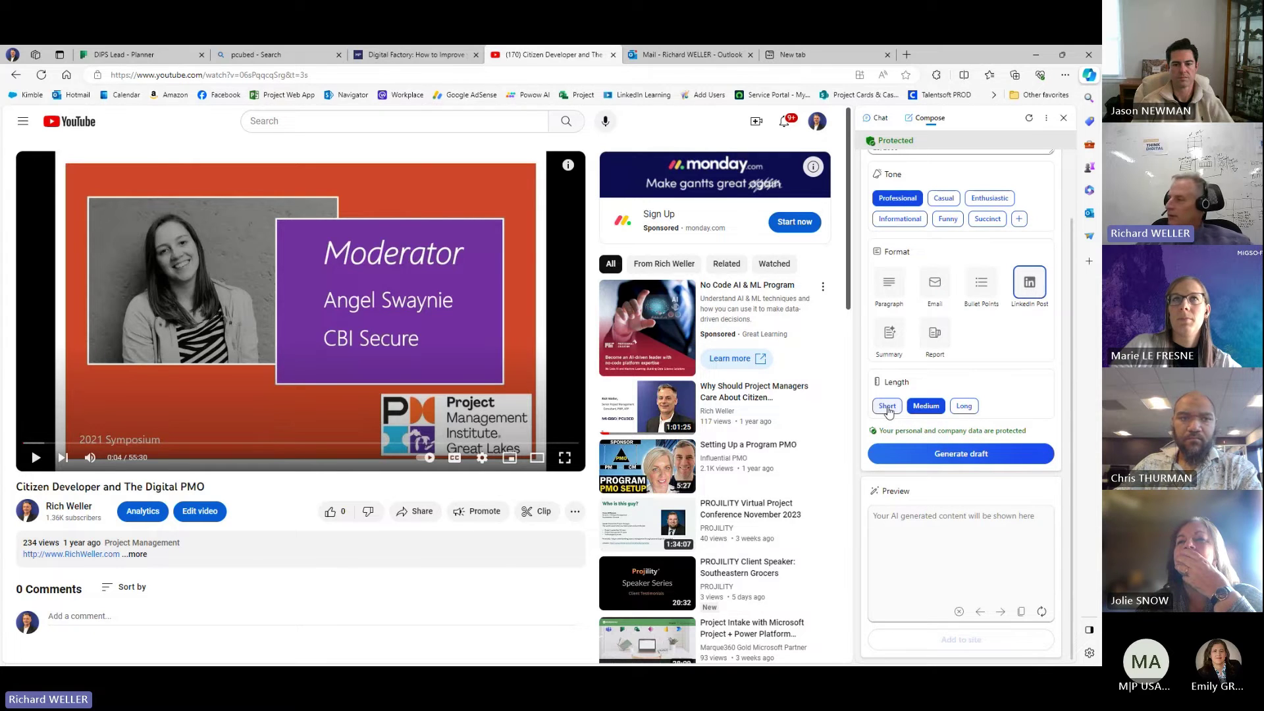
{"action": "left_click", "coordinate": [889, 408]}
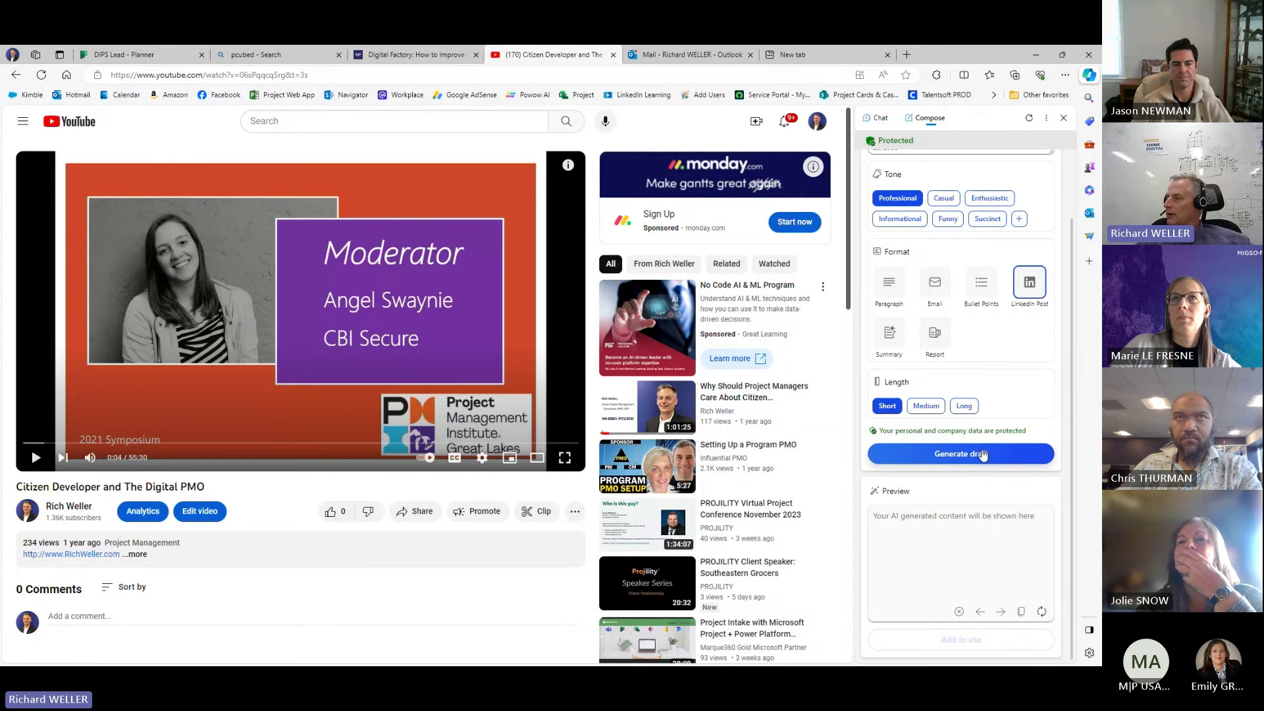
Step: Generate the LinkedIn post draft and scroll through its preview
{"action": "left_click", "coordinate": [1013, 454]}
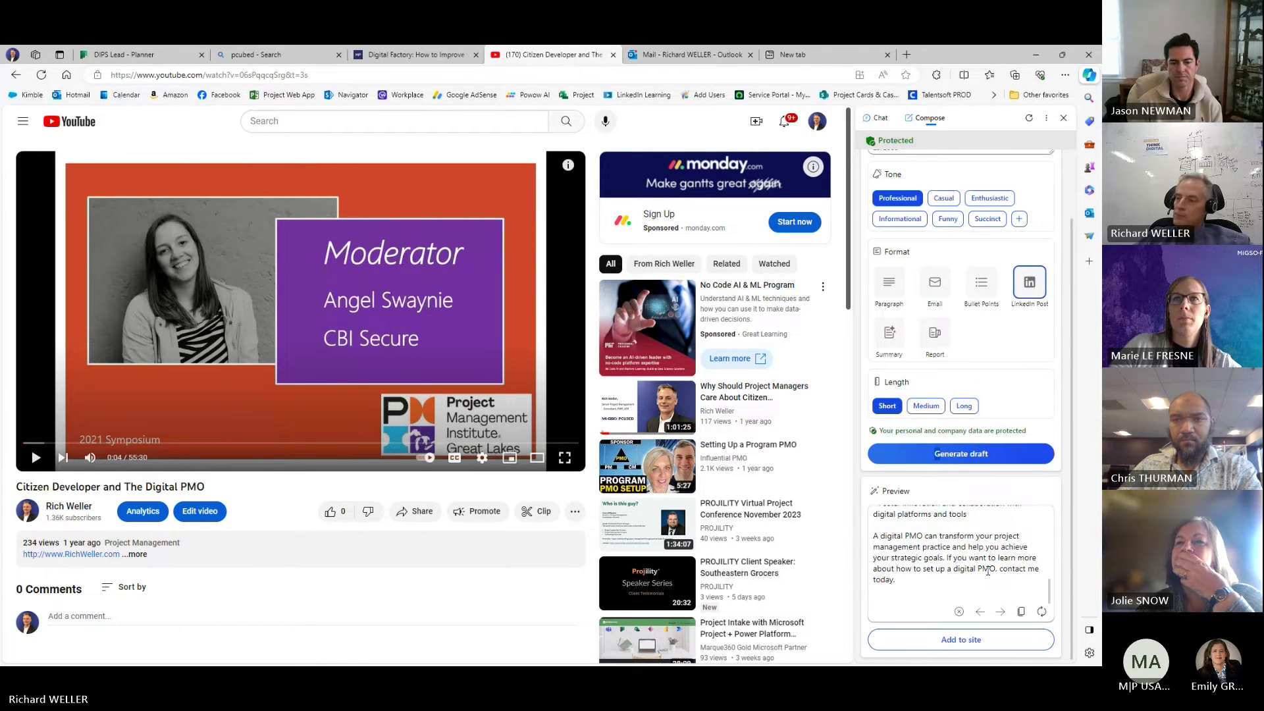
{"action": "scroll", "coordinate": [987, 571], "scroll_direction": "up", "scroll_amount": 2}
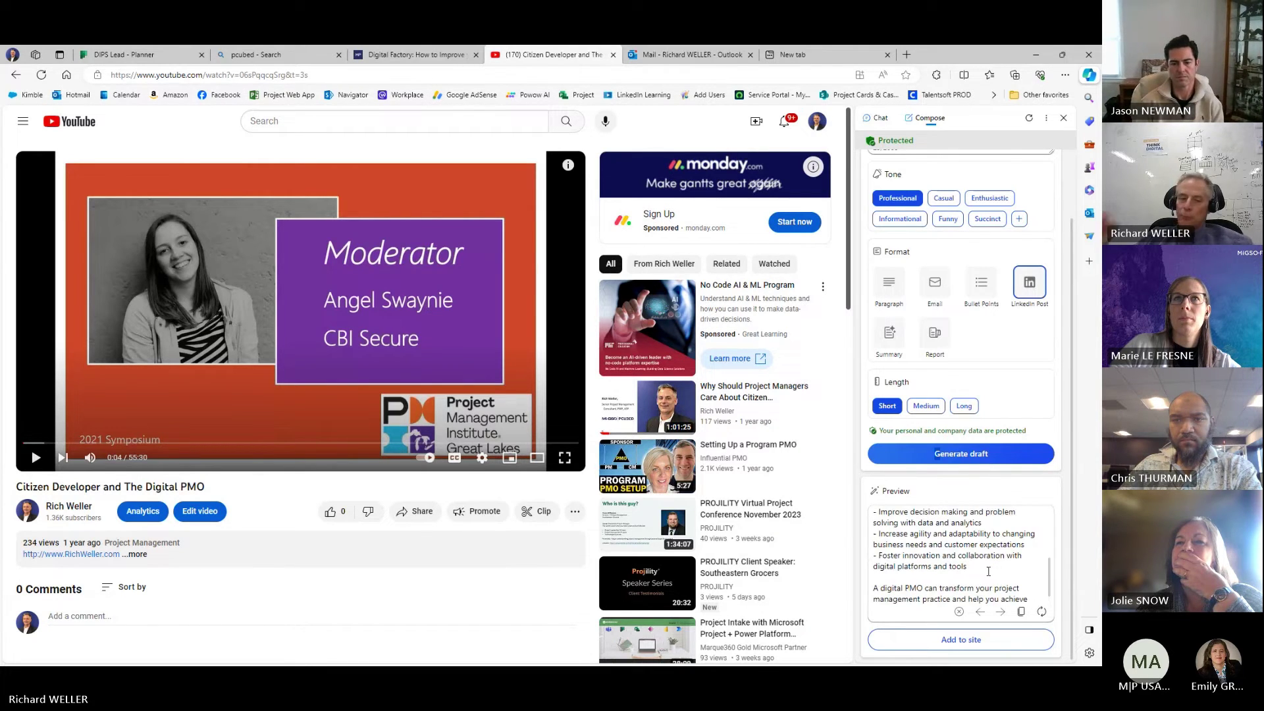
Step: In a new tab, launch Word for the web from the app launcher and create a blank document
{"action": "left_click", "coordinate": [907, 54]}
{"action": "left_click", "coordinate": [27, 124]}
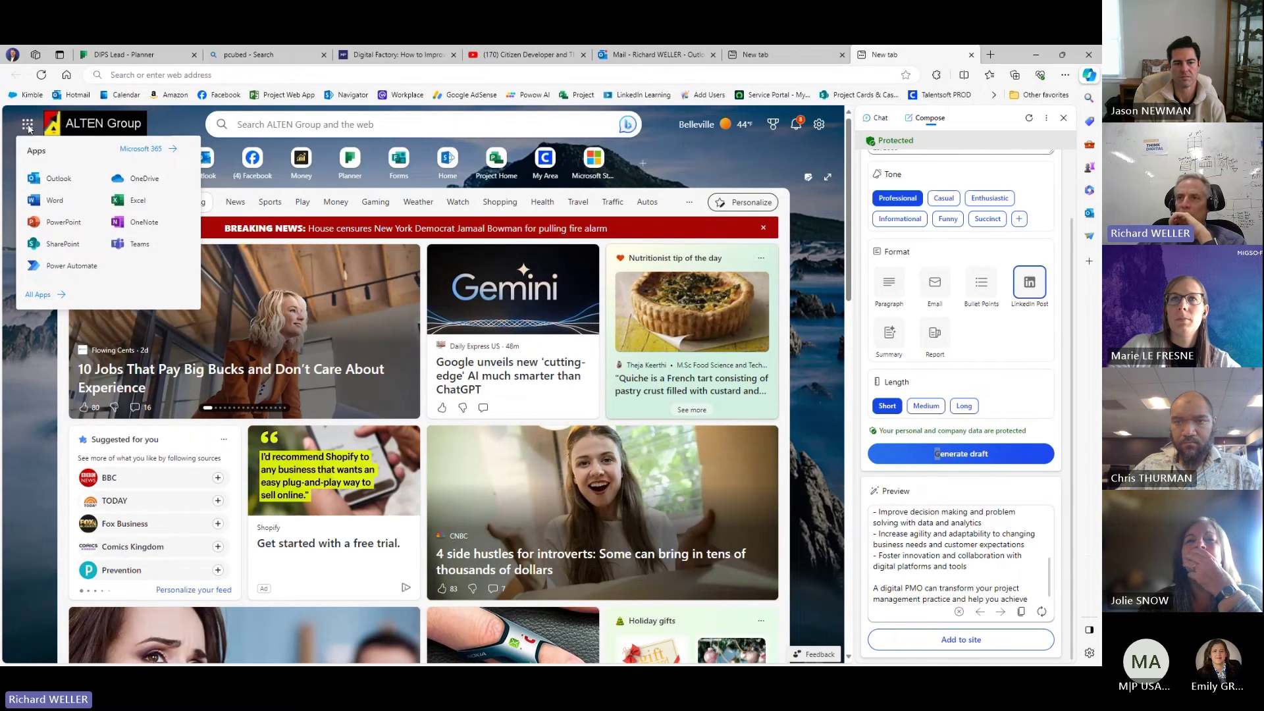
{"action": "left_click", "coordinate": [58, 205]}
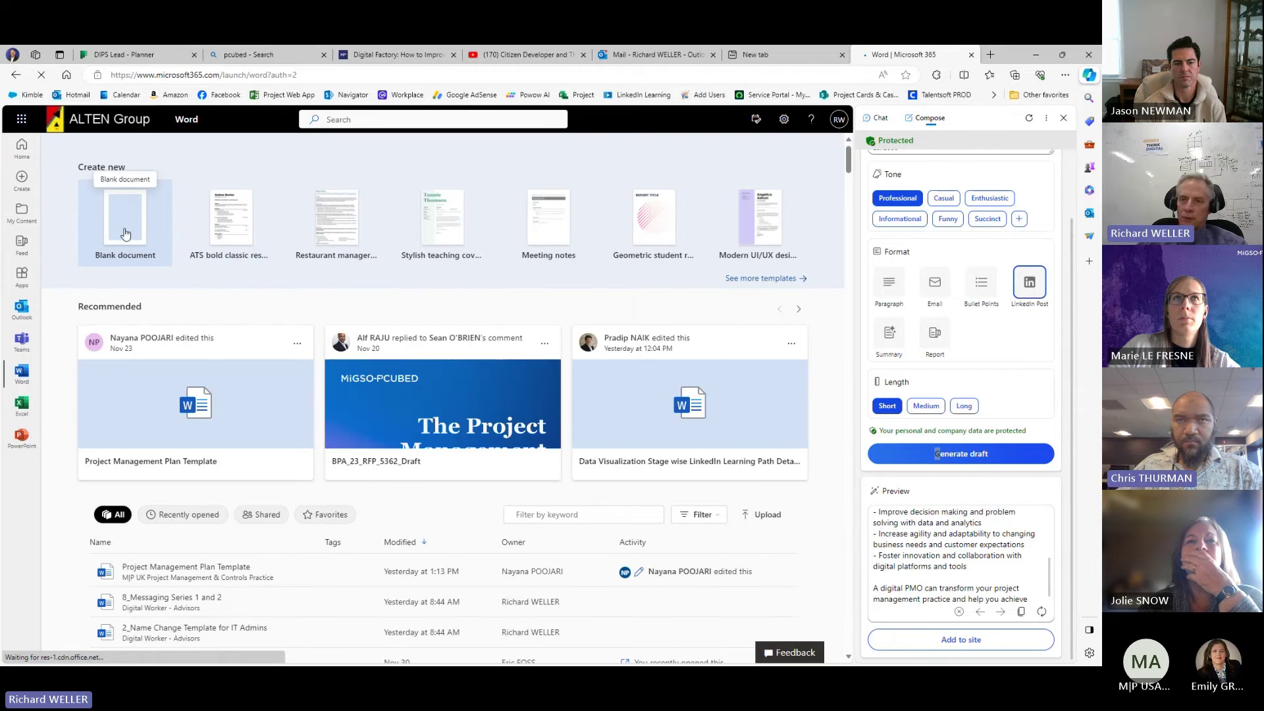
{"action": "left_click", "coordinate": [124, 237]}
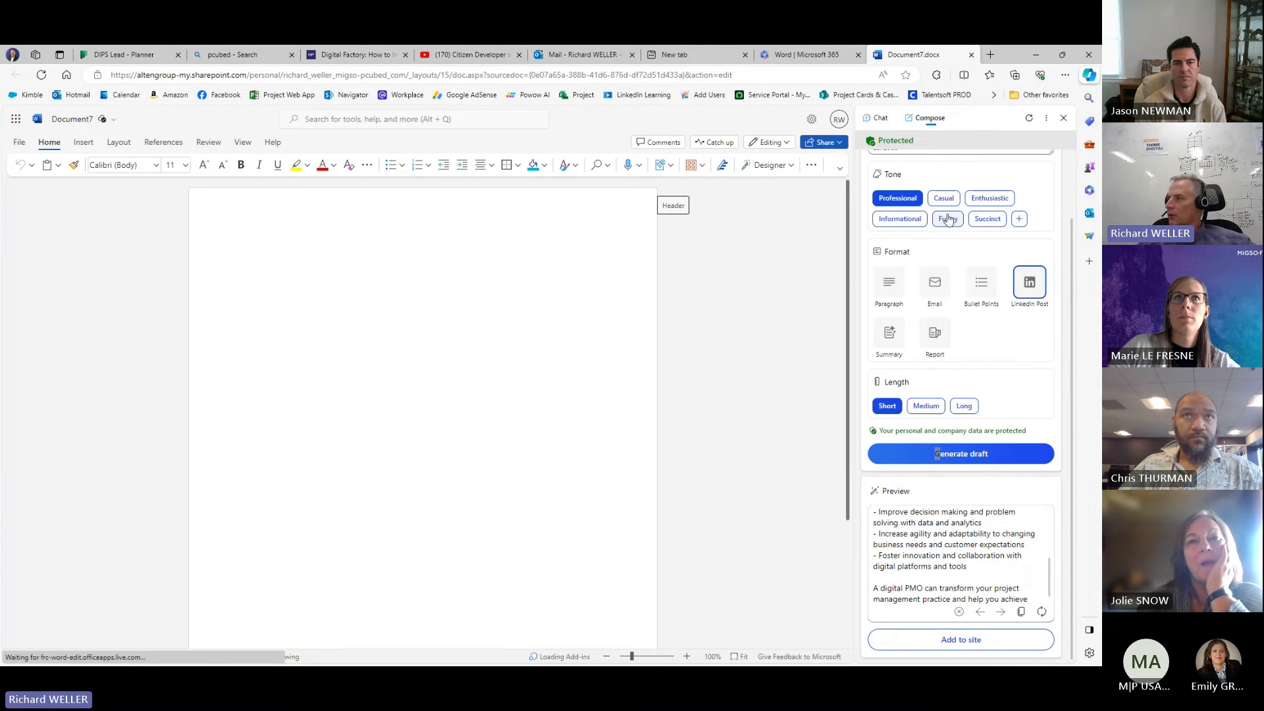
Step: Set the Digital PMO benefits draft to Report format and Medium length
{"action": "scroll", "coordinate": [952, 217], "scroll_direction": "up", "scroll_amount": 2}
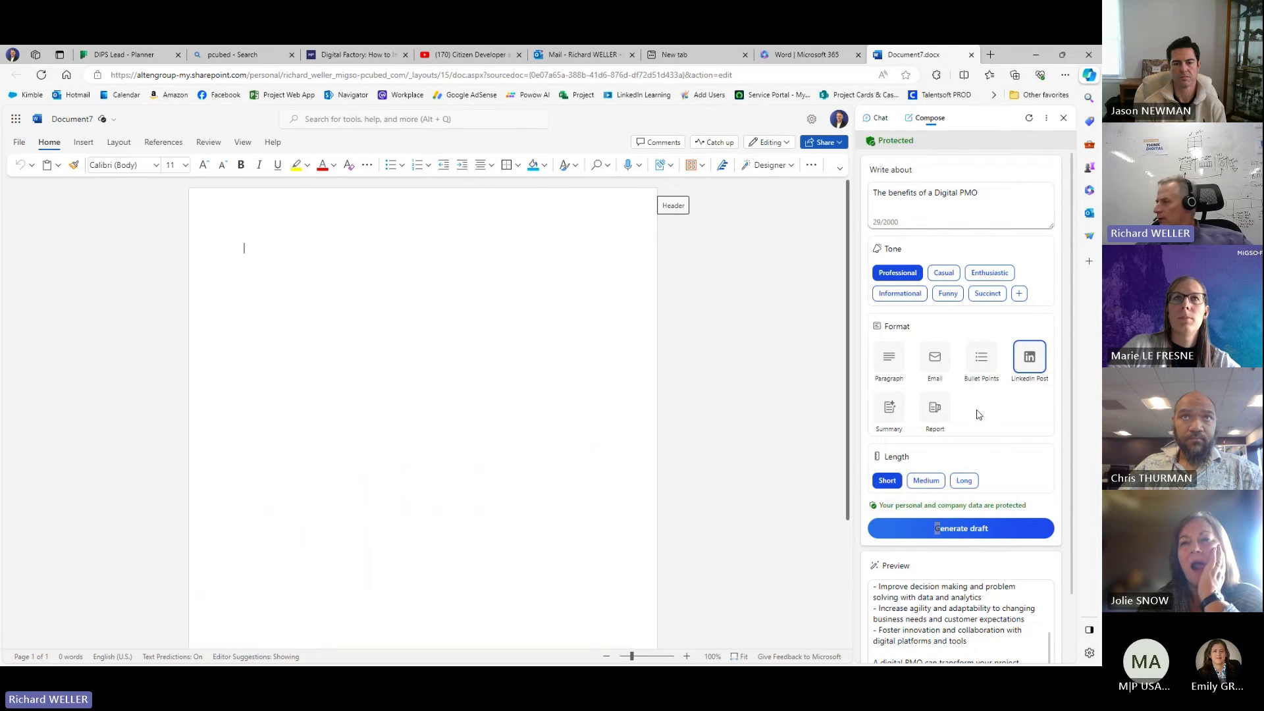
{"action": "left_click", "coordinate": [932, 412]}
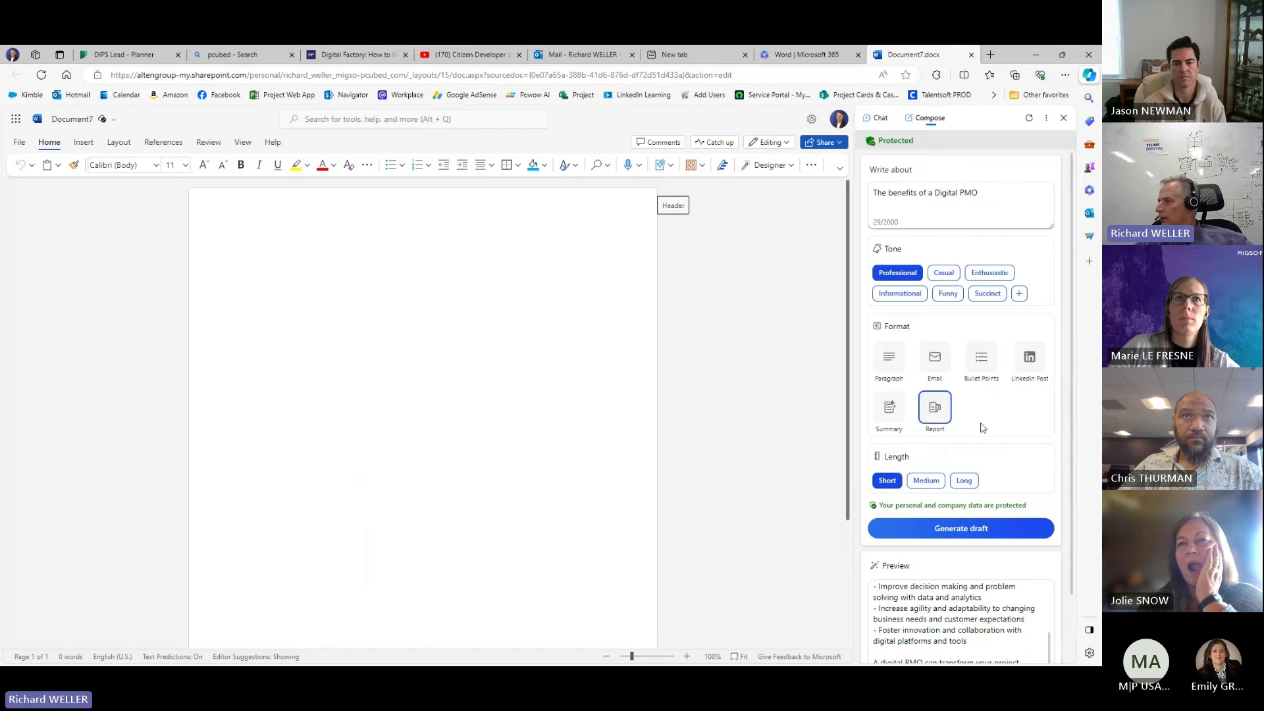
{"action": "left_click", "coordinate": [924, 481]}
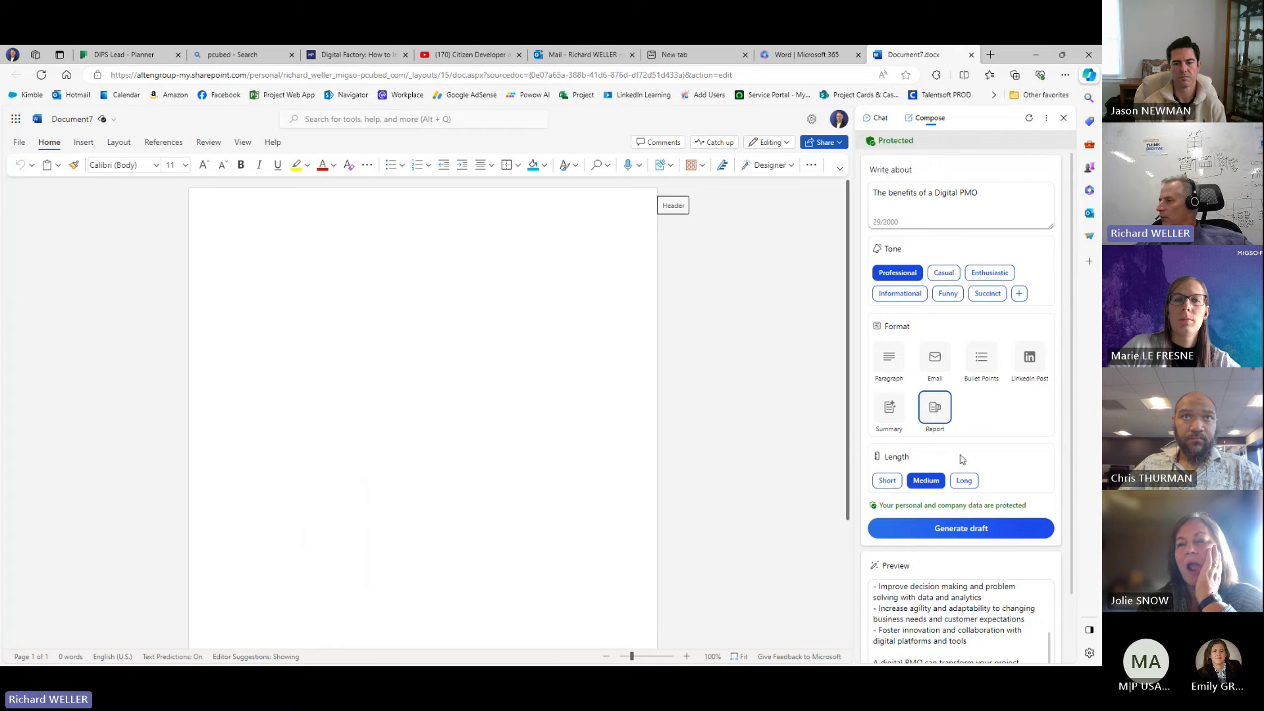
Step: Generate the medium-length Report draft on Digital PMO benefits in the preview
{"action": "left_click", "coordinate": [961, 530]}
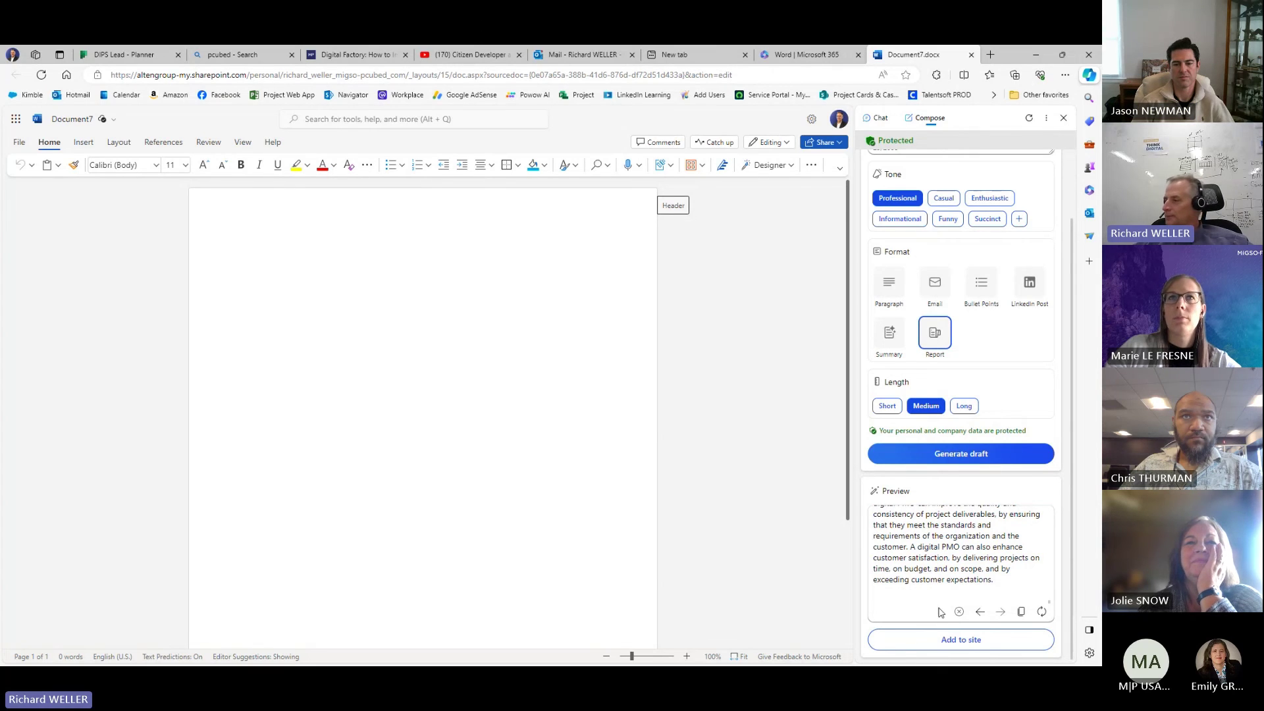
Step: Insert the generated Digital PMO benefits report into the blank Word document
{"action": "left_click", "coordinate": [950, 642]}
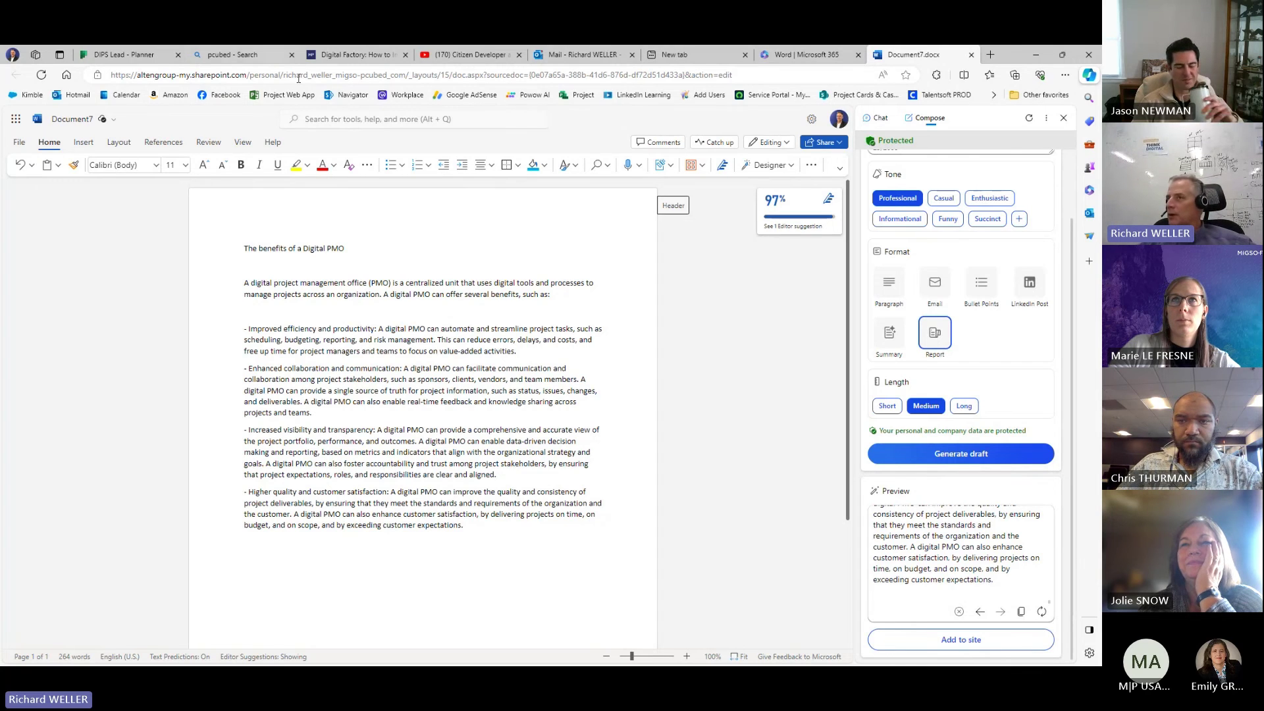
Step: Show the DIPS Lead Planner schedule without the December 7 popup, with Copilot in Chat mode
{"action": "left_click", "coordinate": [147, 57]}
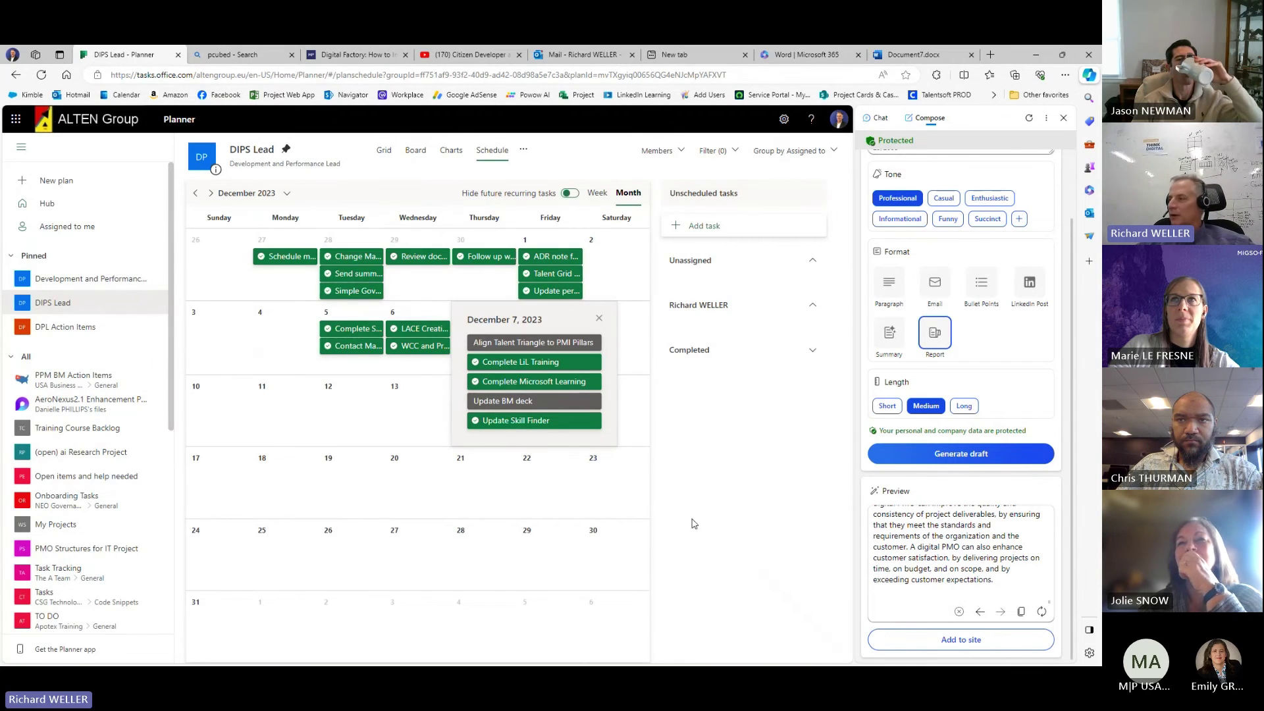
{"action": "left_click", "coordinate": [713, 523]}
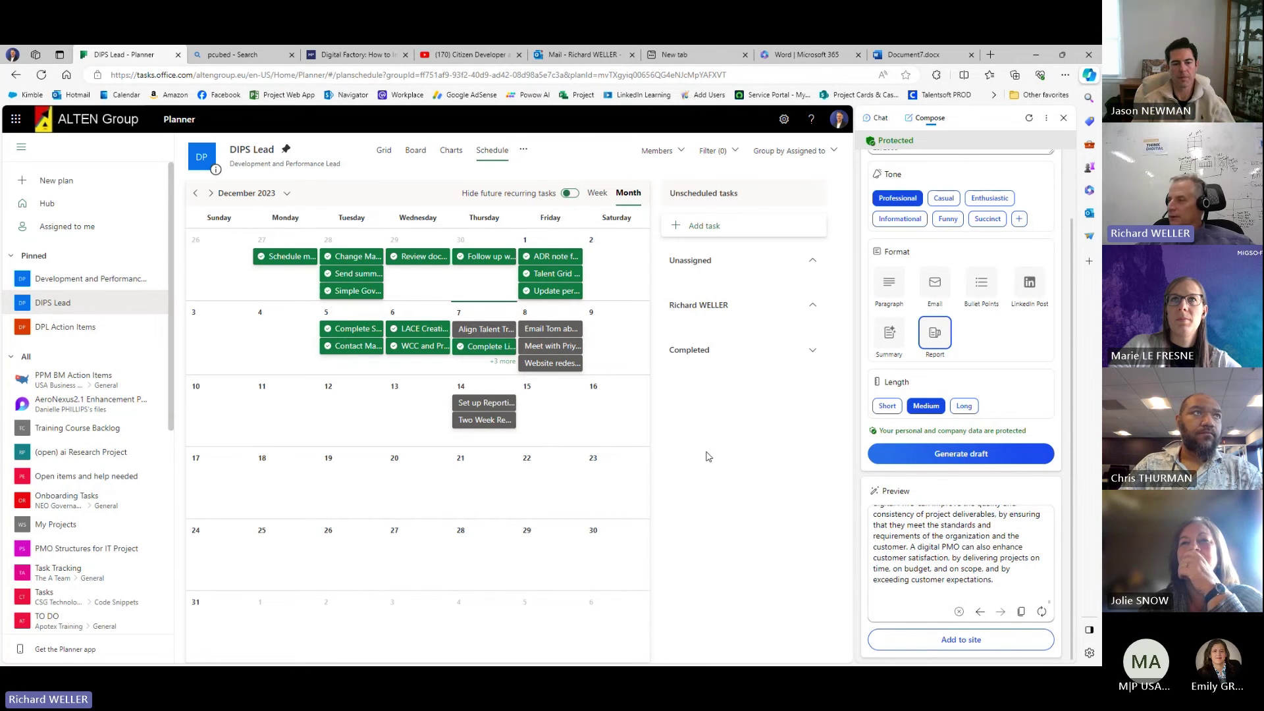
{"action": "left_click", "coordinate": [881, 120]}
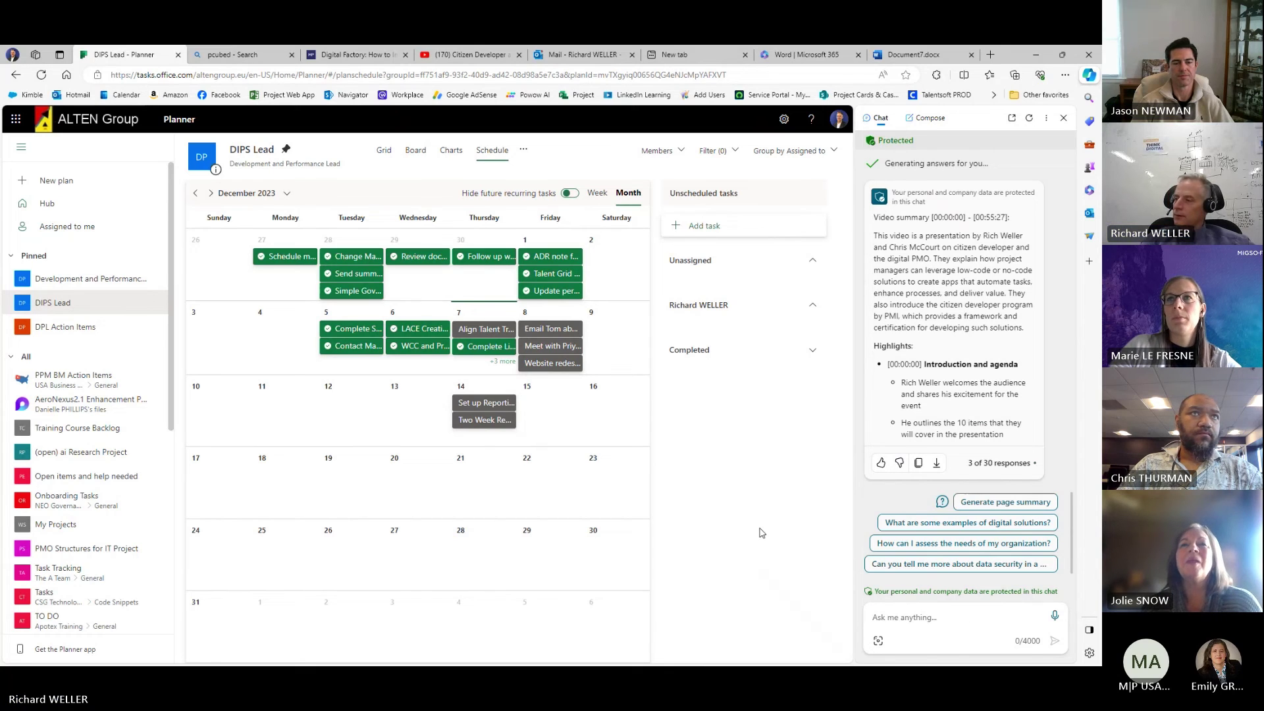
Step: Ask Copilot 'Tell me what tasks I need to complete today'
{"action": "type", "text": "Tell me"}
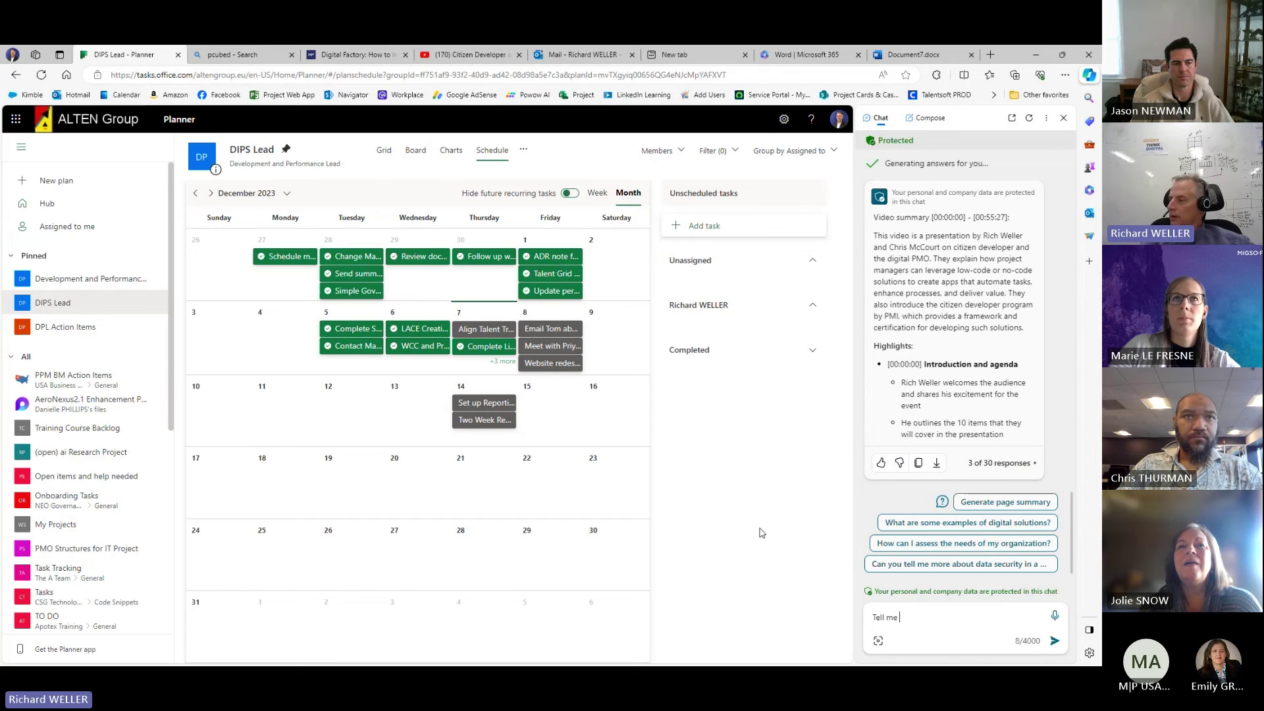
{"action": "type", "text": " what I need"}
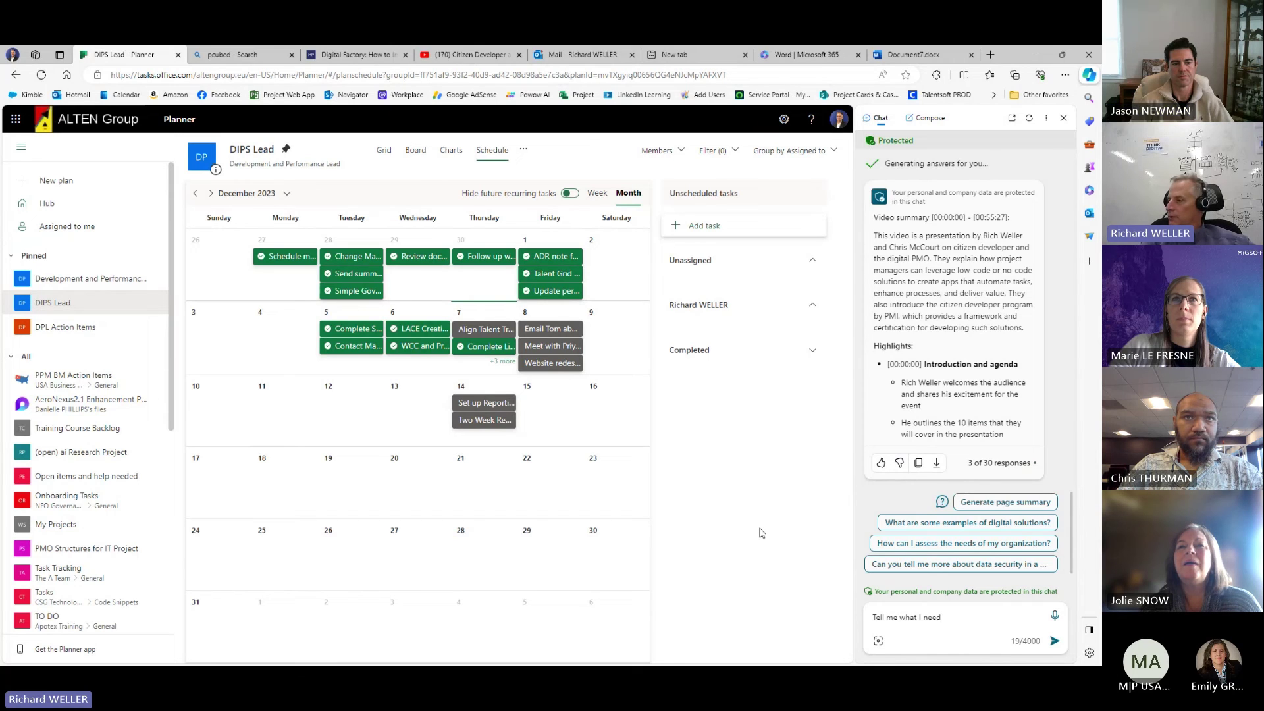
{"action": "type", "text": " to complete"}
{"action": "key", "text": "BackSpace"}
{"action": "type", "text": "tasks I n"}
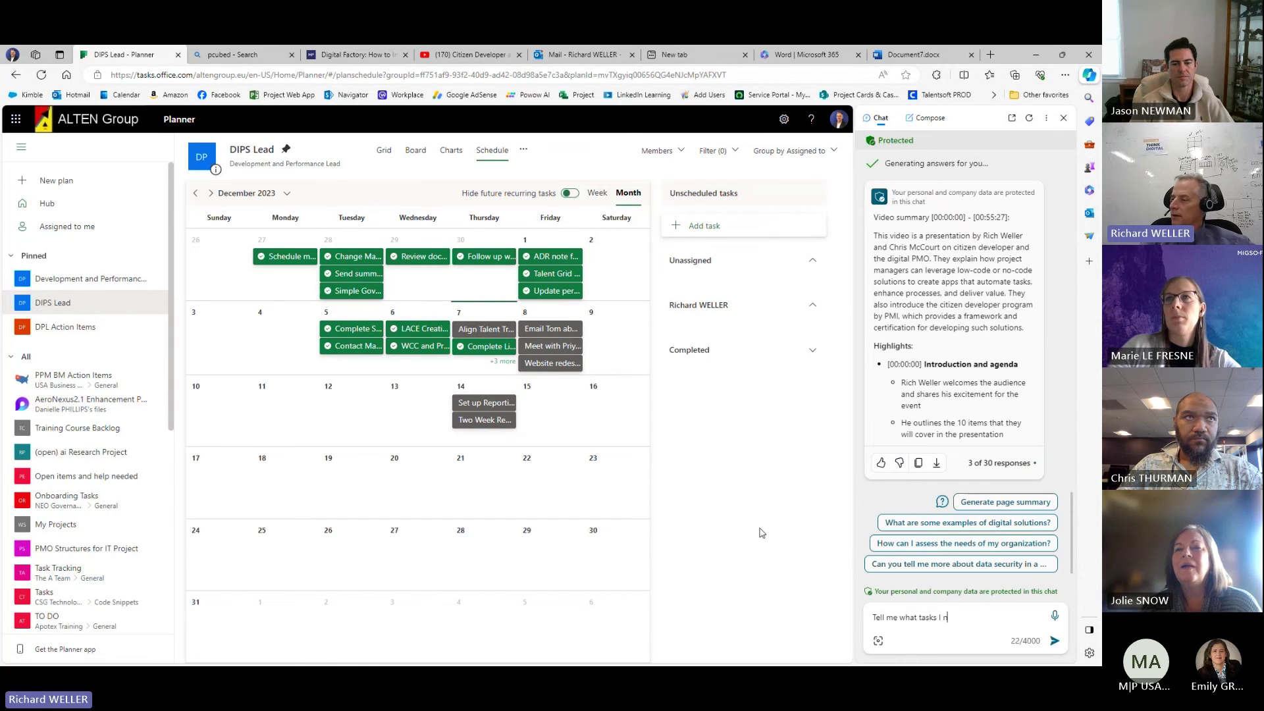
{"action": "type", "text": "eed to comp"}
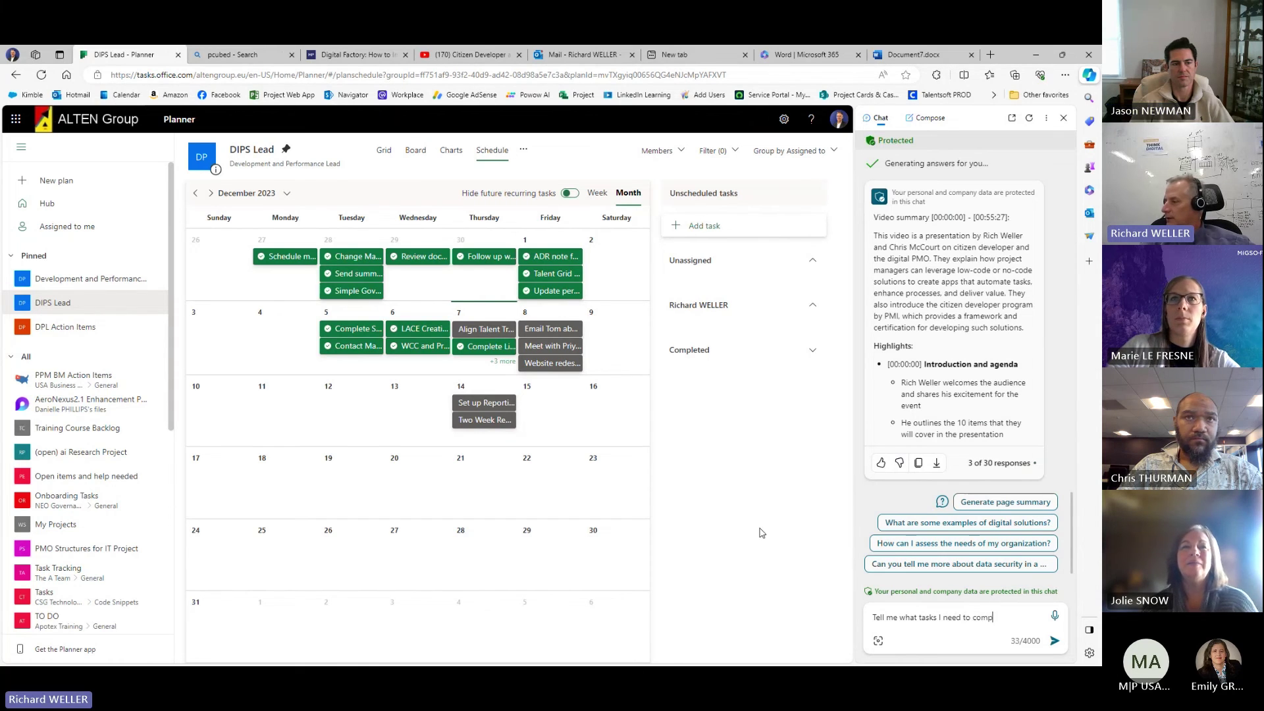
{"action": "type", "text": "lete today"}
{"action": "key", "text": "Return"}
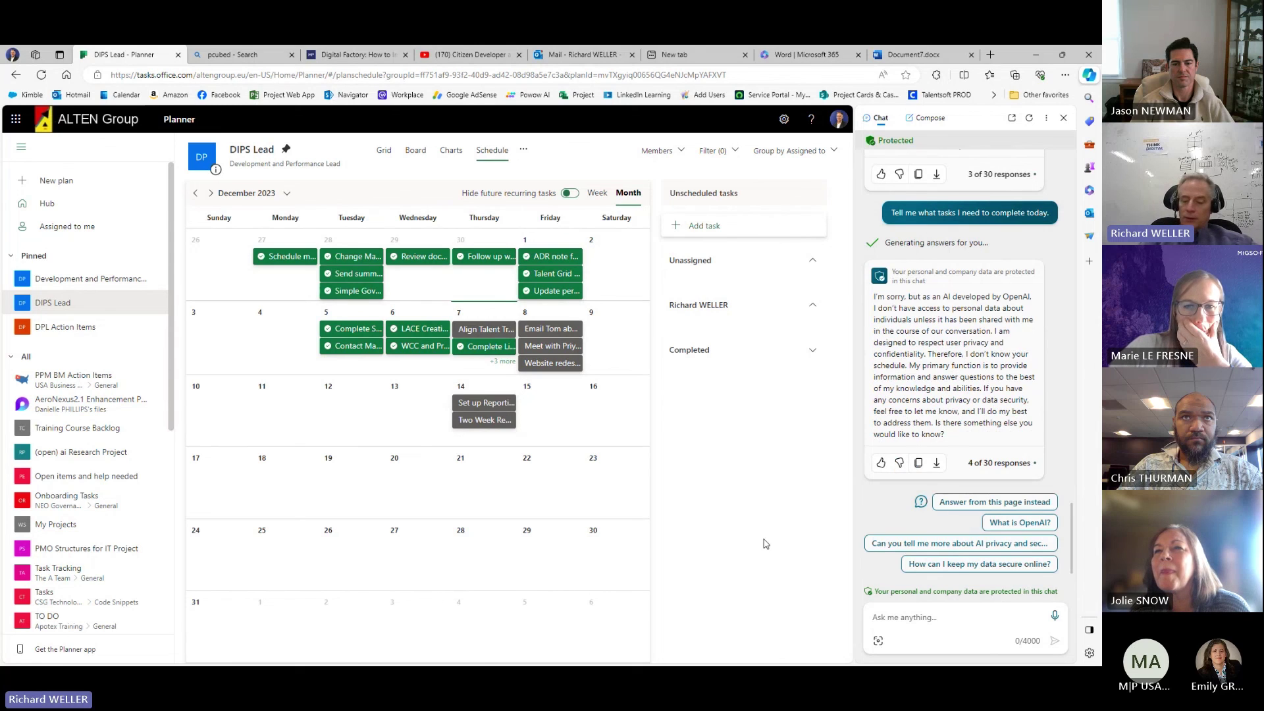
Step: Ask Copilot: 'Using this website tell me what tasks I need to complete today'
{"action": "type", "text": "ing this webwit"}
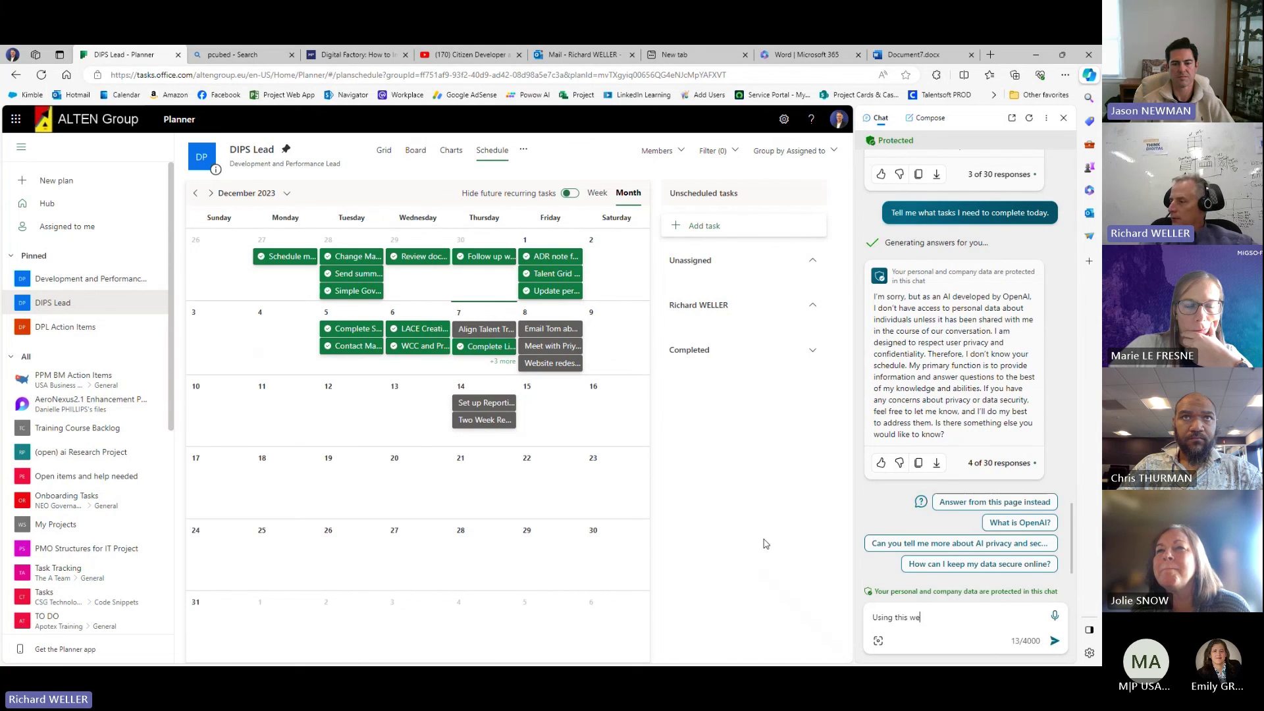
{"action": "key", "text": "BackSpace"}
{"action": "key", "text": "BackSpace"}
{"action": "key", "text": "BackSpace"}
{"action": "type", "text": "stie"}
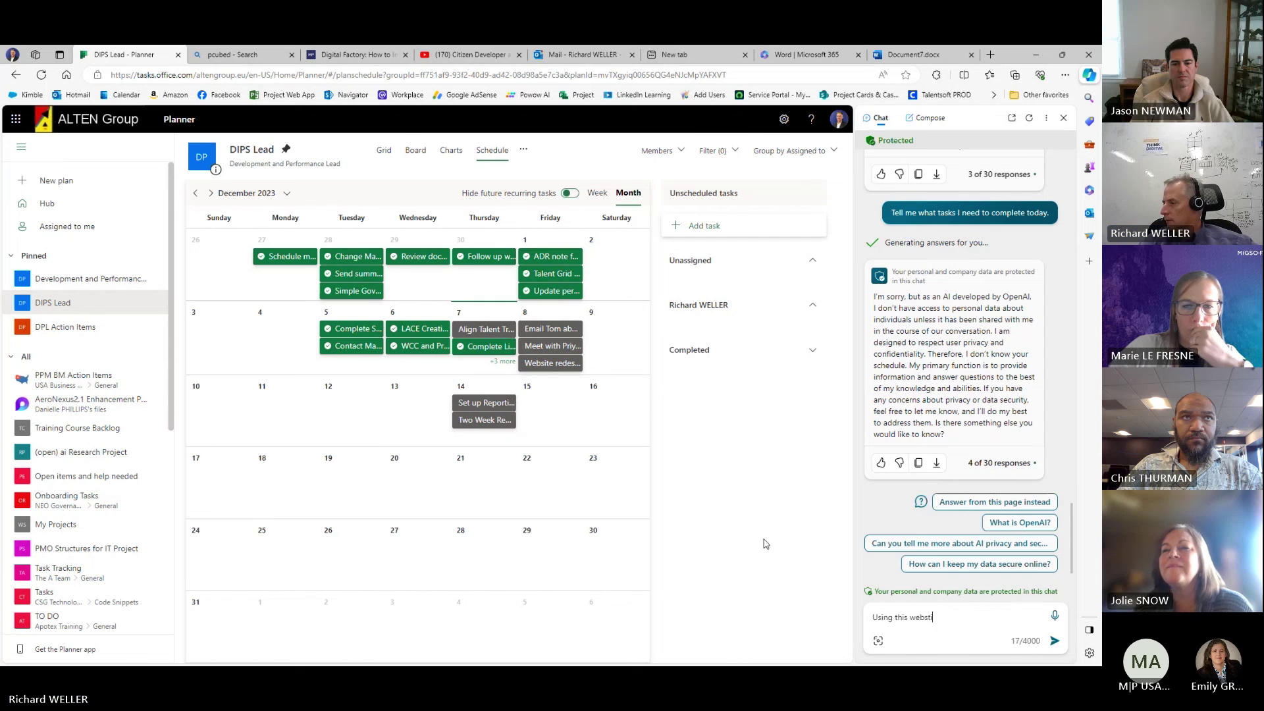
{"action": "key", "text": "BackSpace"}
{"action": "key", "text": "BackSpace"}
{"action": "key", "text": "BackSpace"}
{"action": "key", "text": "BackSpace"}
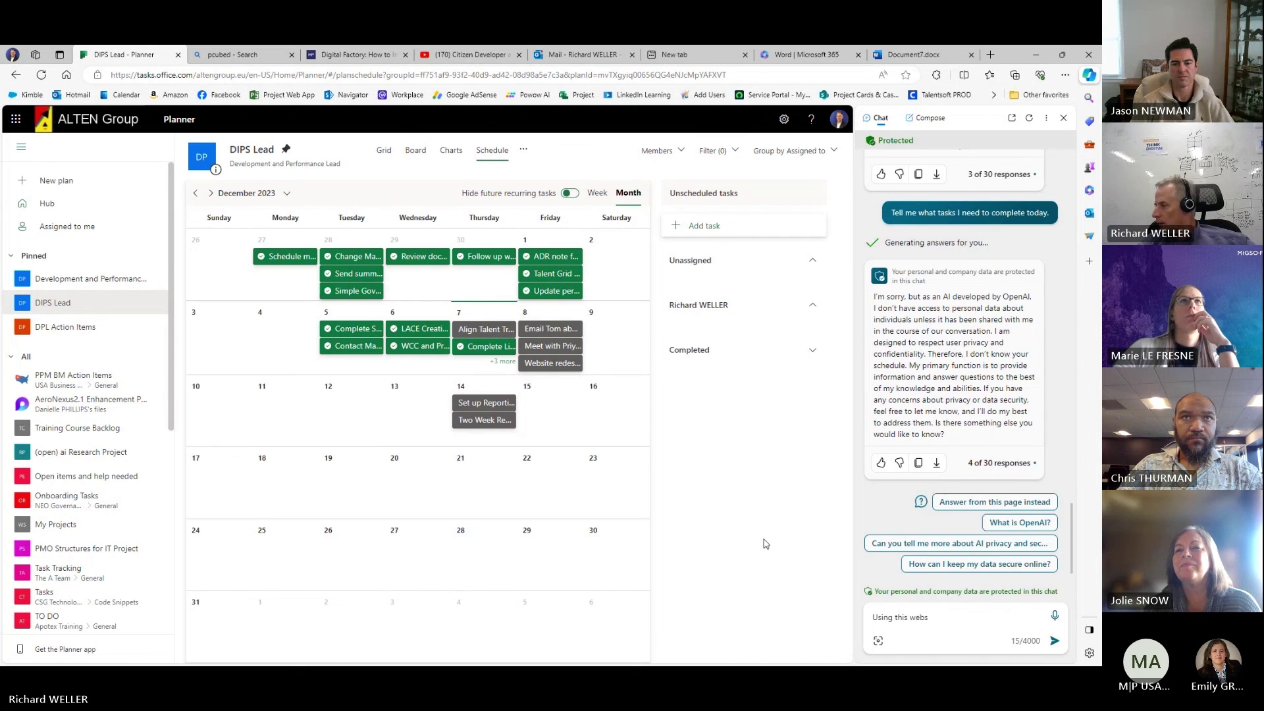
{"action": "type", "text": "ite tell "}
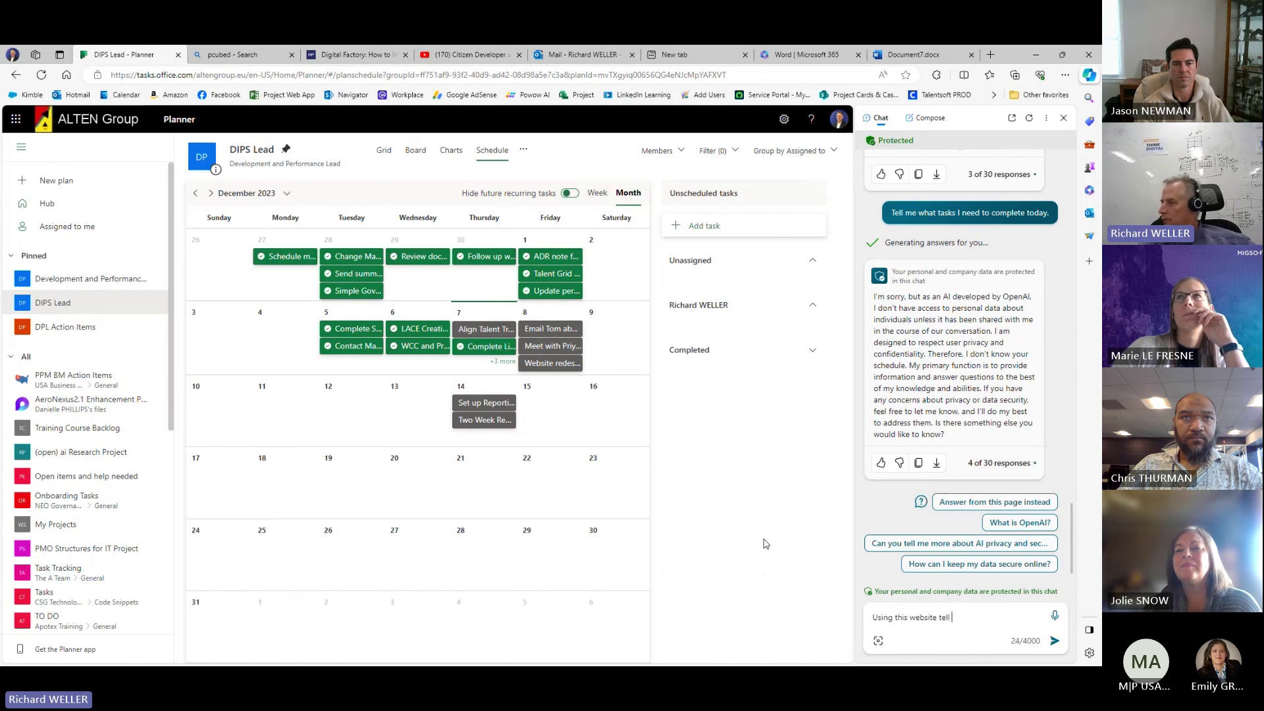
{"action": "type", "text": "me what "}
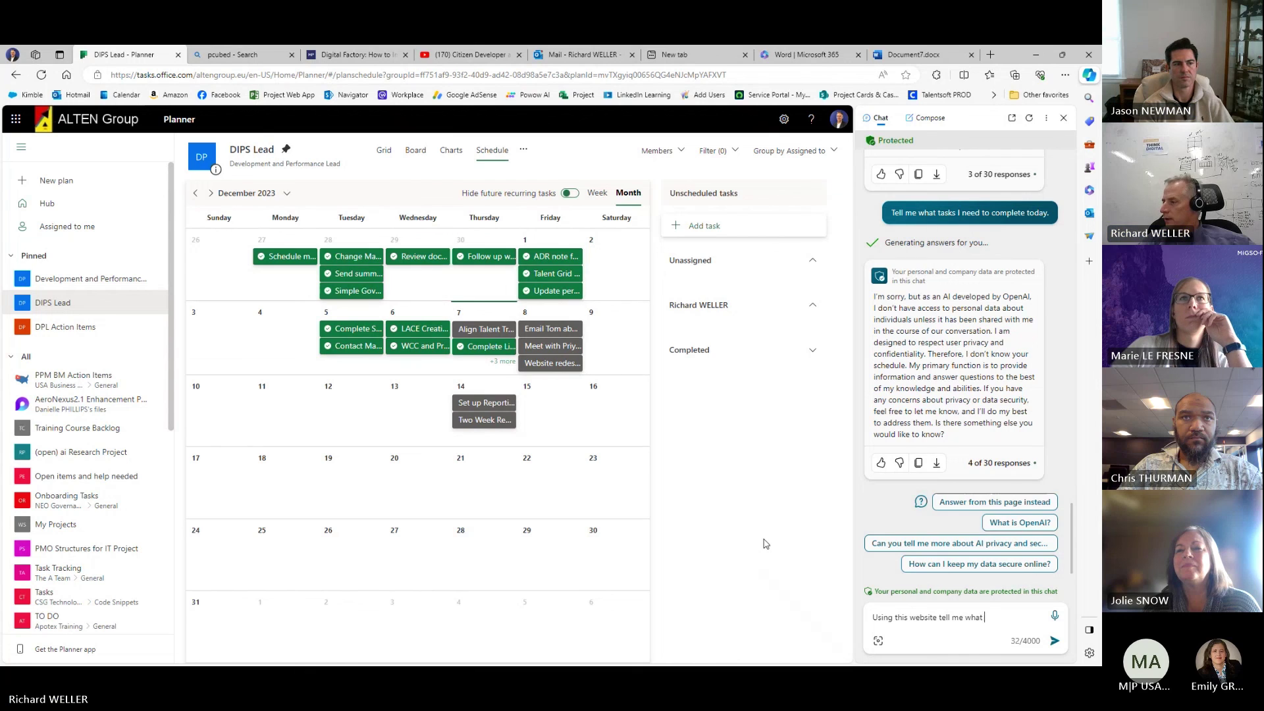
{"action": "type", "text": "tasks I need to complete tody"}
{"action": "key", "text": "Return"}
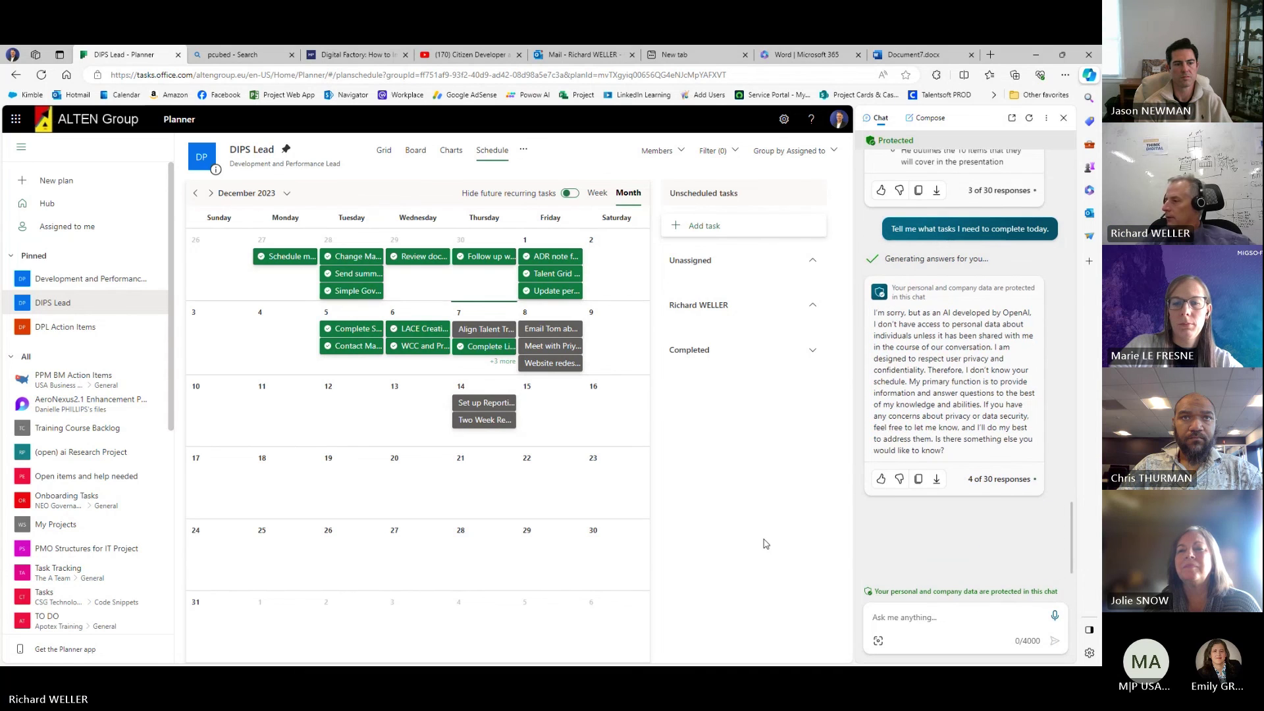